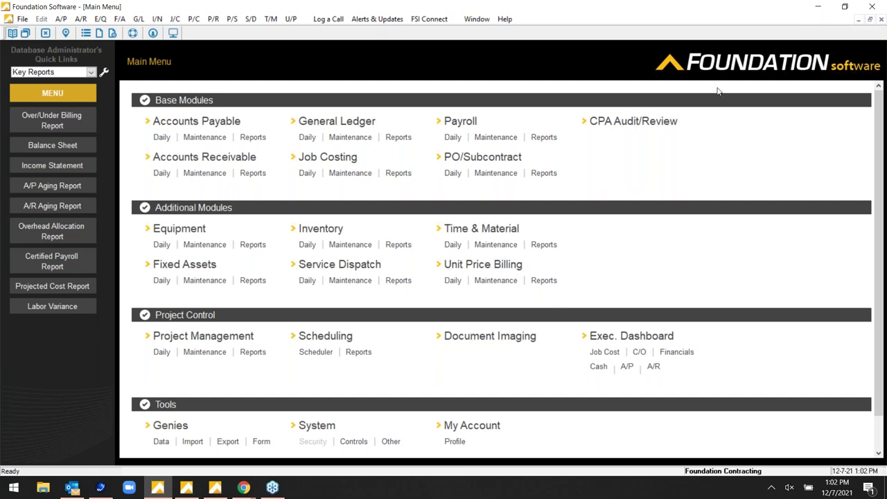
Step: Bring Foundation back into focus and switch to the Executive Dashboard's Job Cost view
click(707, 61)
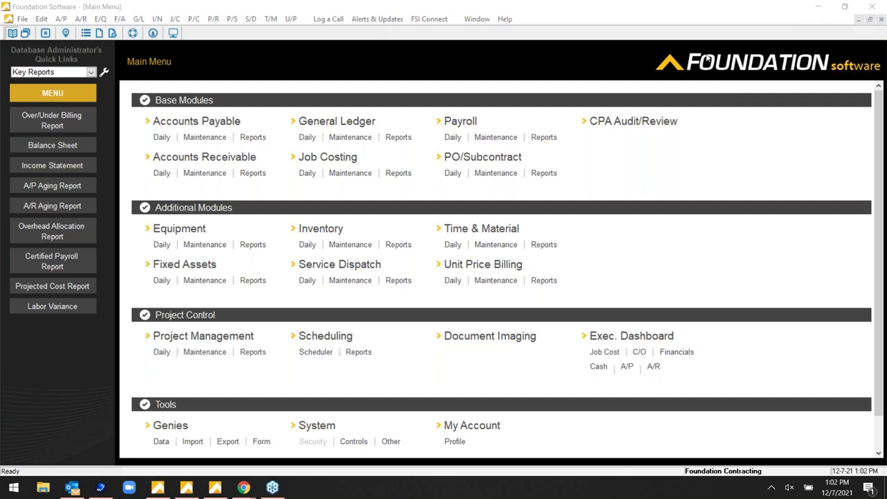
click(611, 180)
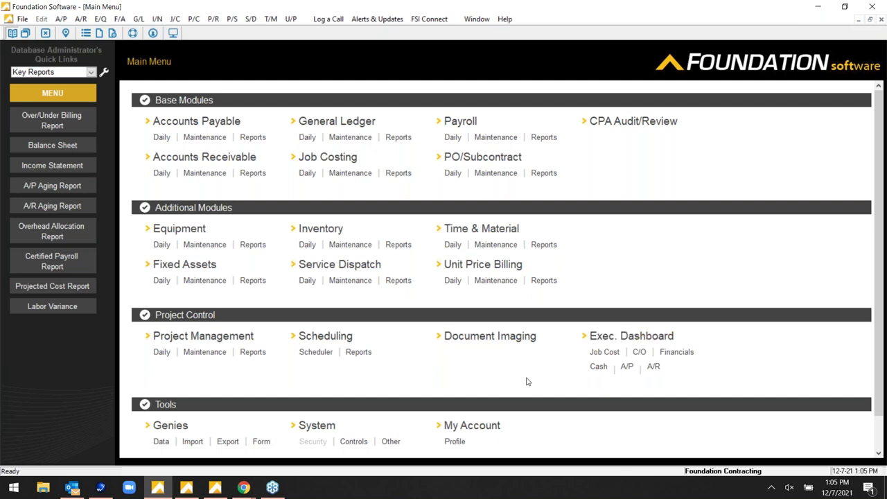
click(186, 487)
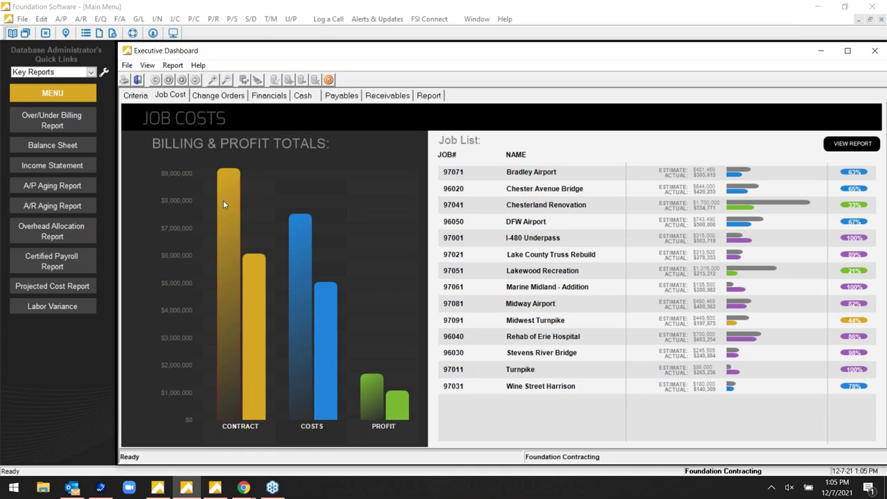
Step: Read the job cost chart values, then open the Job Cost Detail report as of 9/1/2023
mouse_move(224, 203)
mouse_move(300, 241)
mouse_move(373, 383)
mouse_move(257, 329)
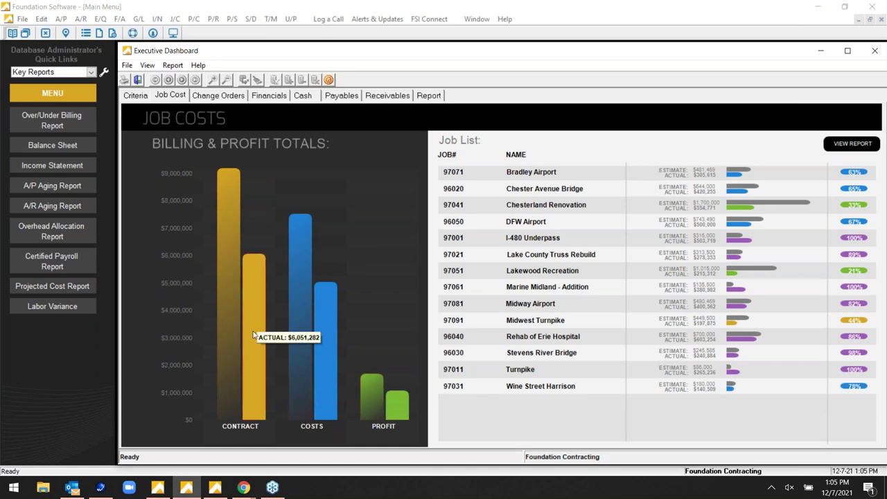
mouse_move(329, 332)
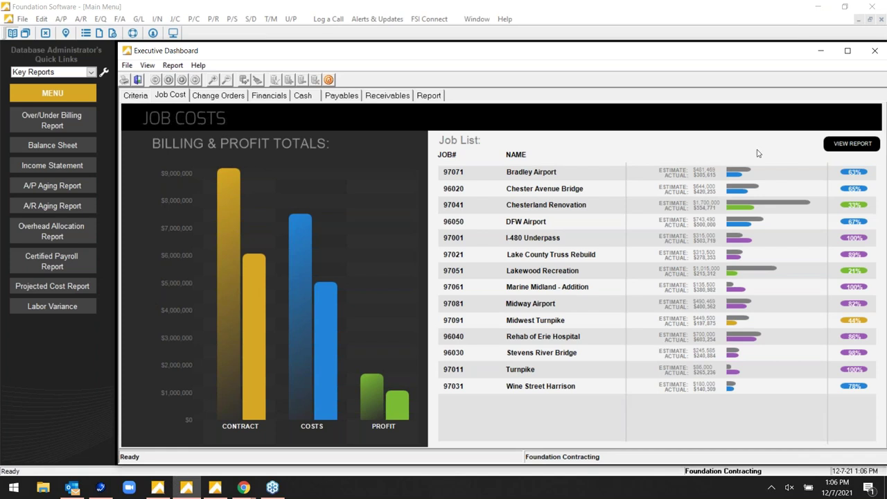
click(839, 147)
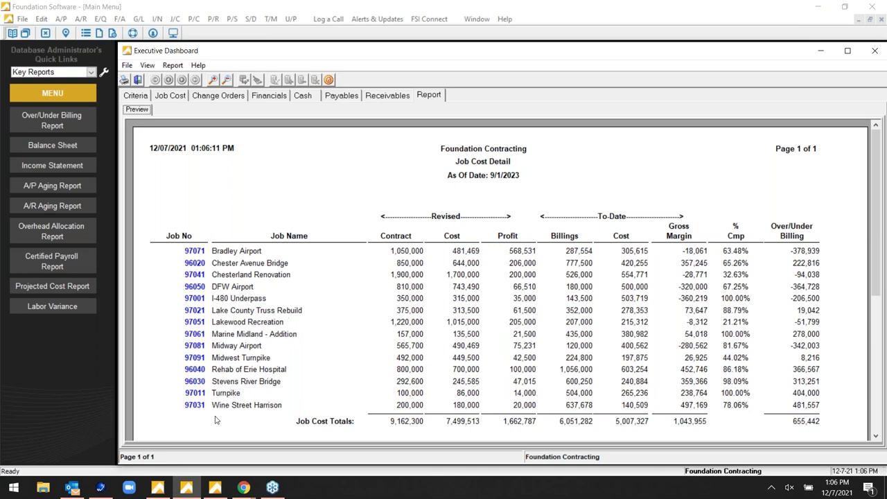
Step: Open job 97091 Midwest Turnpike's summary and its Job Cost By Cost Code report
click(197, 359)
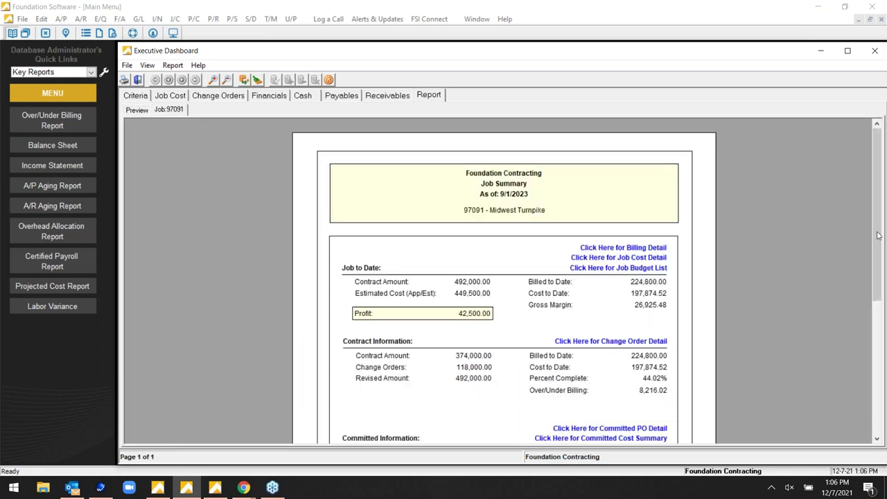
scroll(873, 211, down, 2)
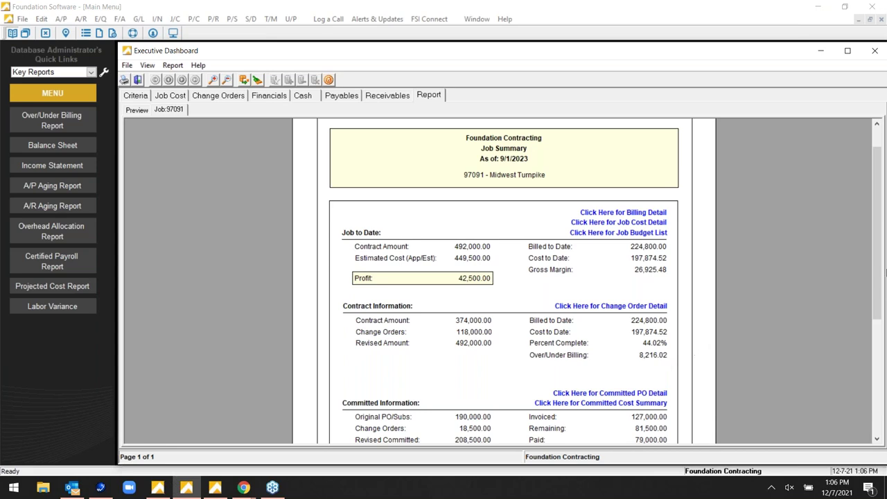
scroll(527, 228, down, 1)
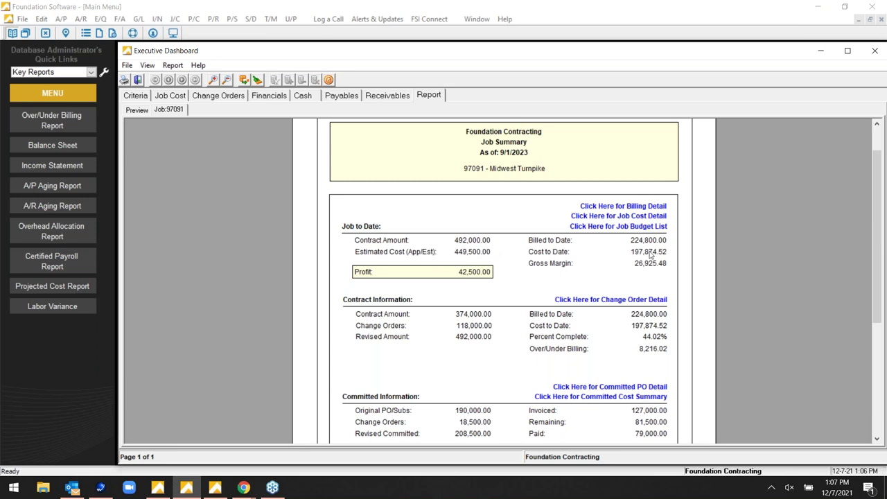
click(625, 221)
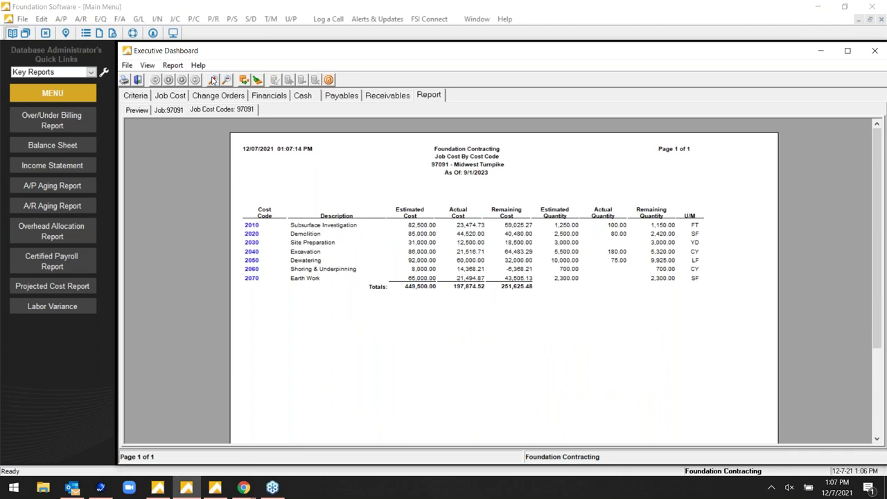
Step: Zoom in on the report, then expand and collapse cost code 2010's cost classes
click(214, 79)
click(214, 80)
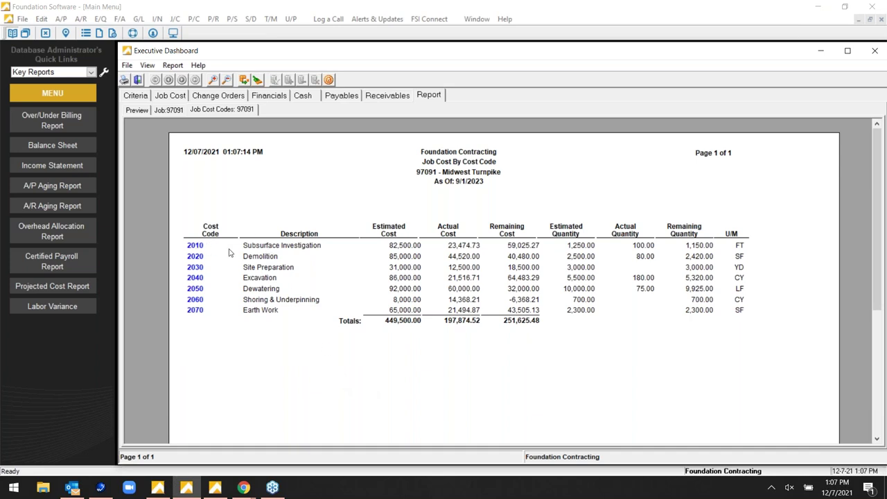
click(195, 246)
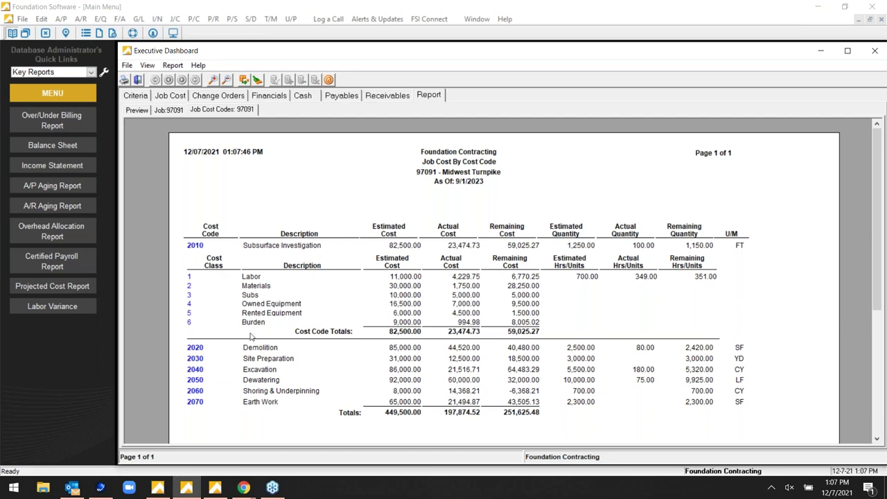
click(196, 247)
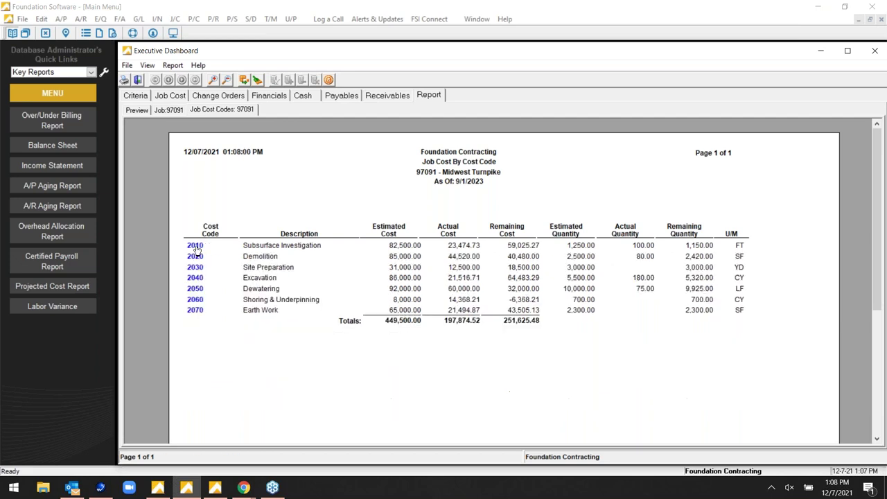
Step: Check cost codes 2050 and 2010, view the Labor history detail, then go back
click(196, 289)
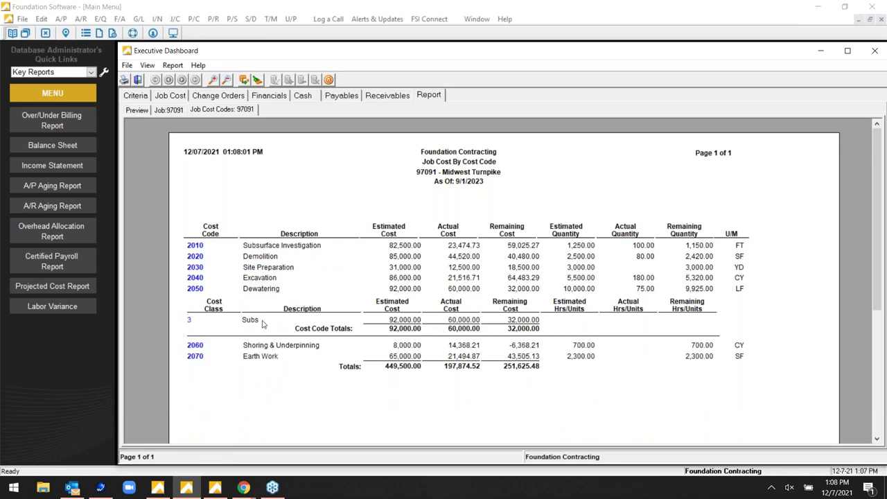
click(196, 289)
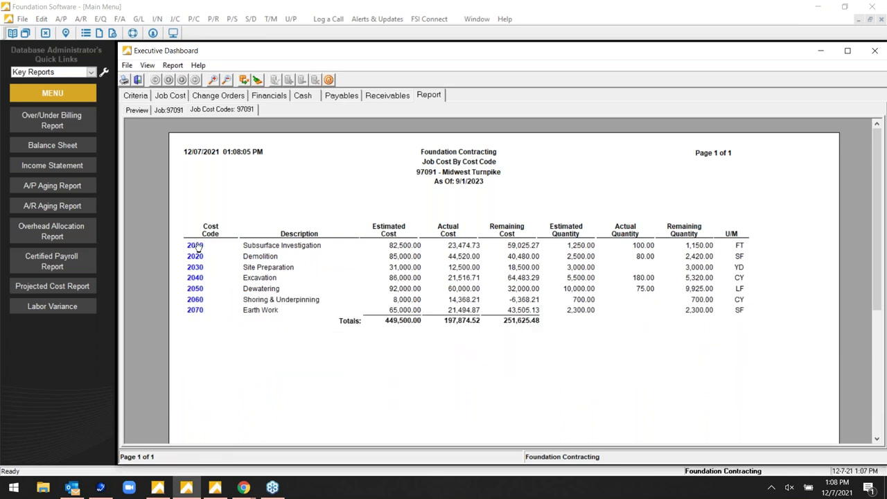
click(196, 246)
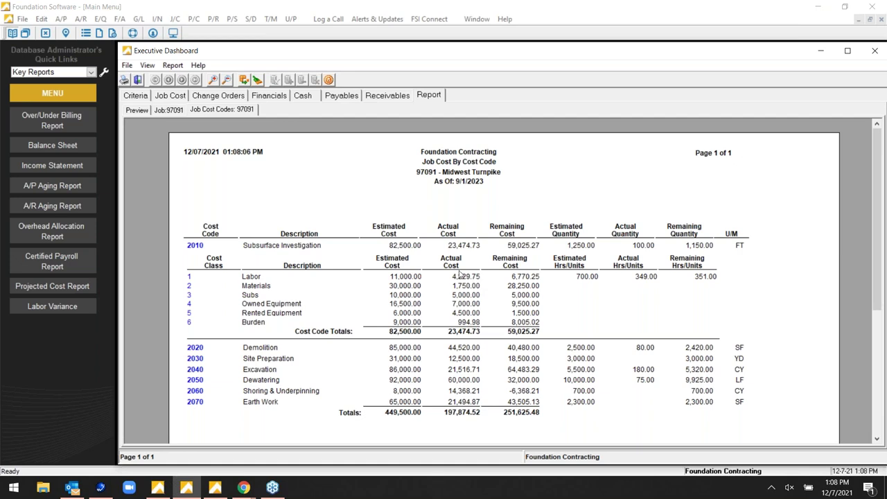
click(189, 277)
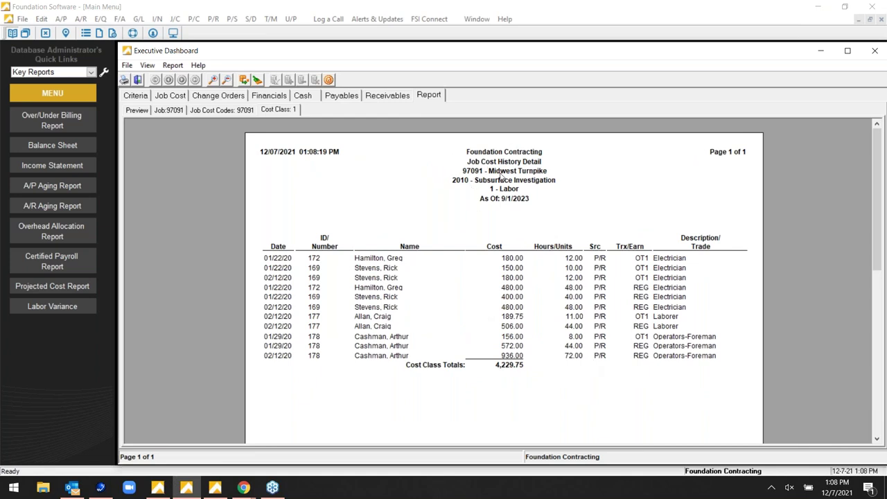
click(242, 80)
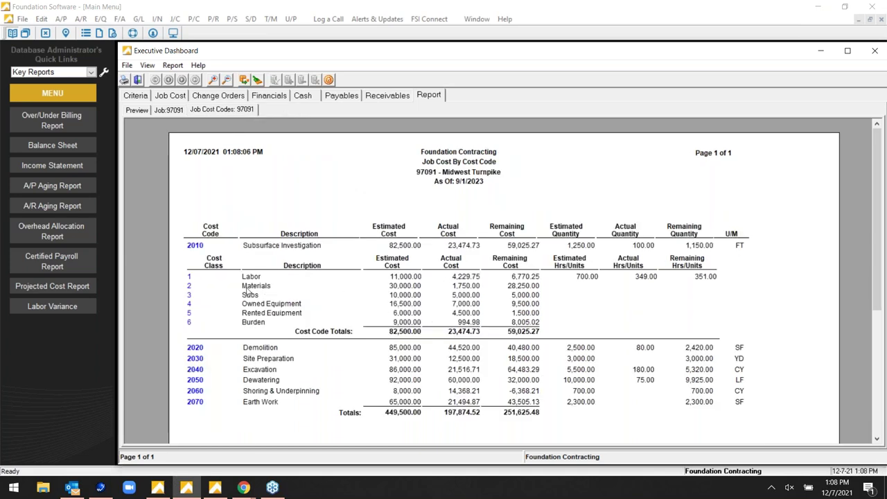
Step: Open the Materials history detail for 2010 and drill into A/P transaction 302
click(189, 286)
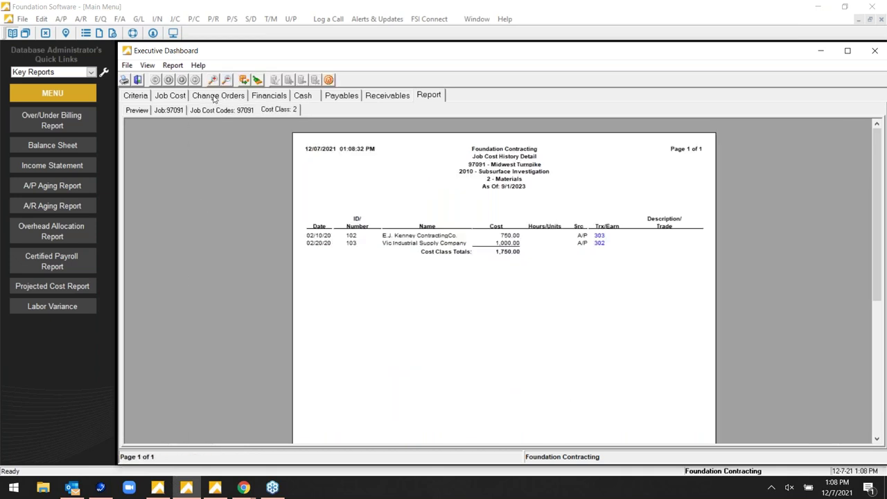
click(213, 81)
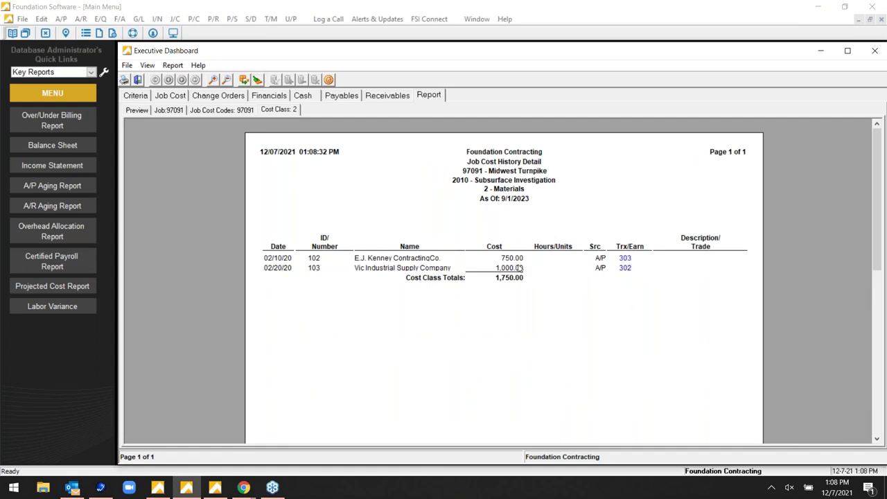
click(627, 269)
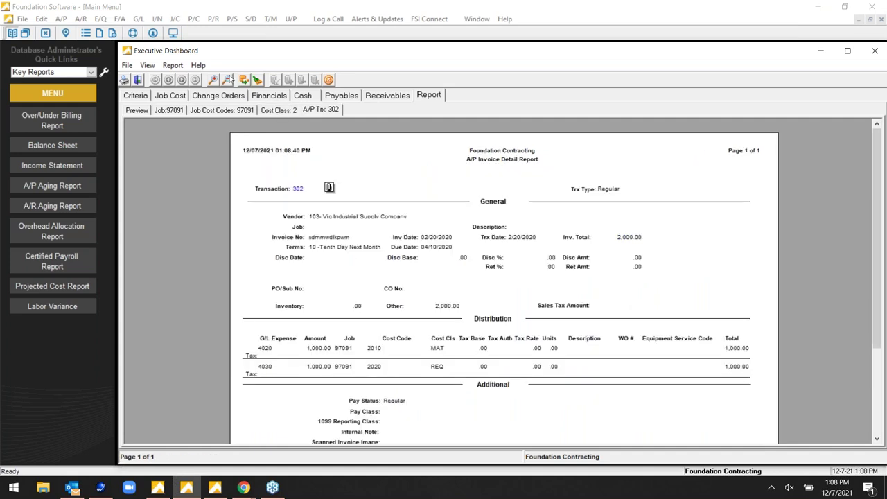
Step: Zoom in on the transaction 302 invoice report and open its attached scanned image
click(213, 81)
click(213, 81)
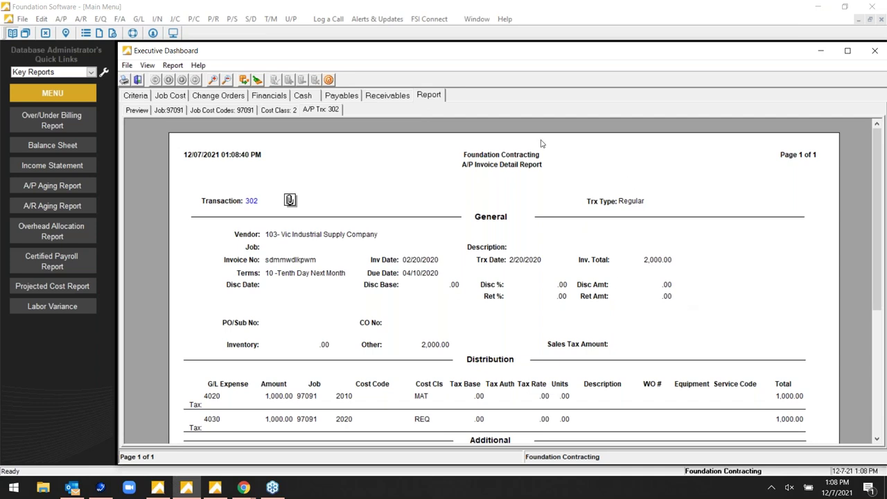
click(290, 201)
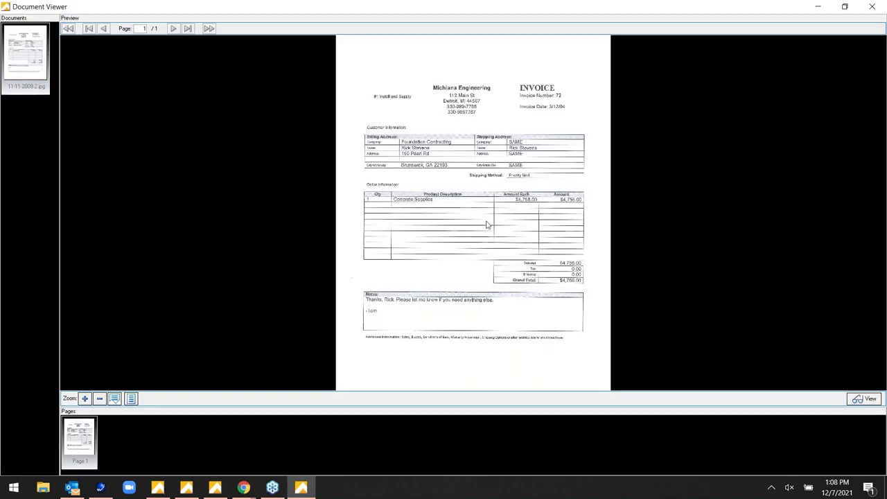
Step: Zoom and pan the scanned 4,756.00 invoice to its line items, then close the viewer
scroll(487, 225, up, 2)
drag(492, 201, 489, 259)
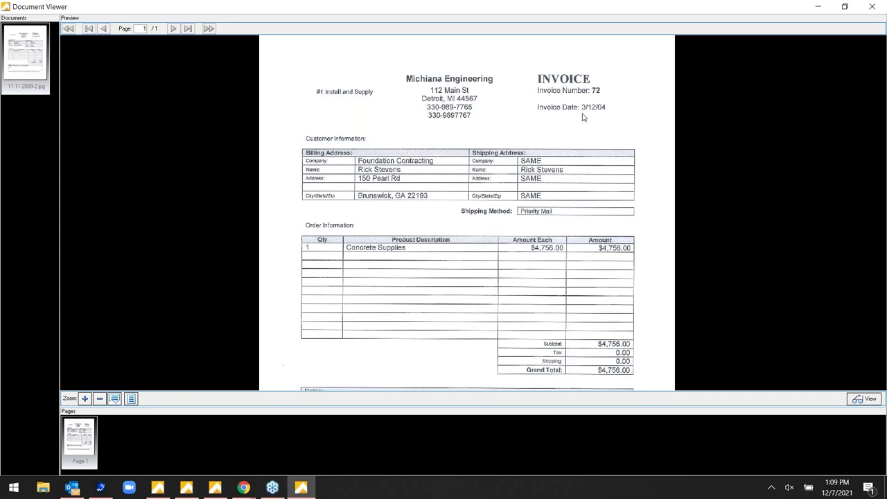
click(872, 10)
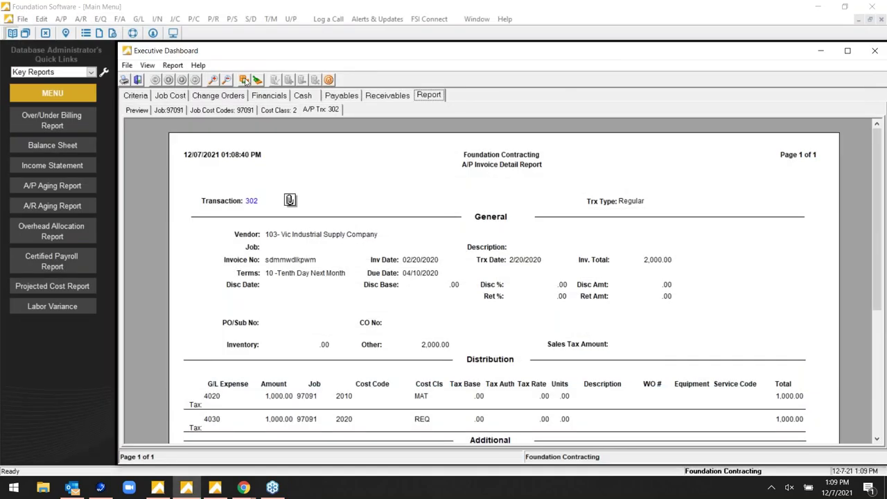
Step: Go back twice to Job Cost By Cost Code, then return to the Main Menu
click(245, 80)
click(244, 81)
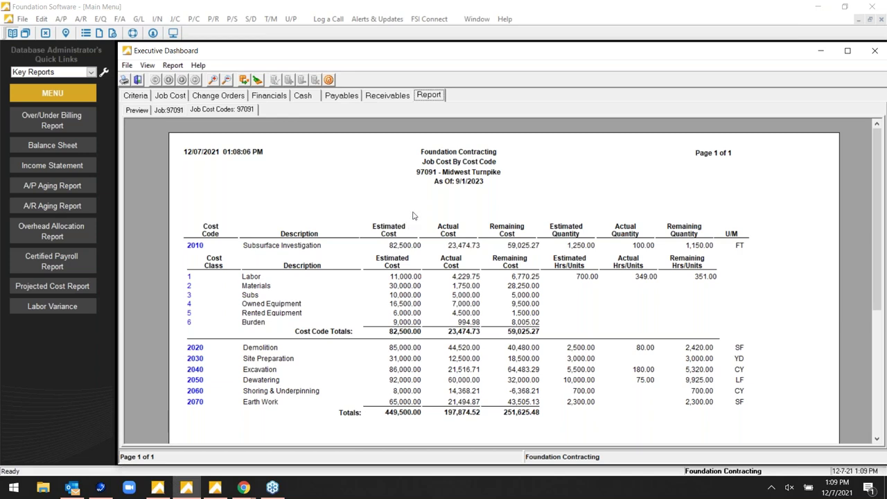
click(165, 489)
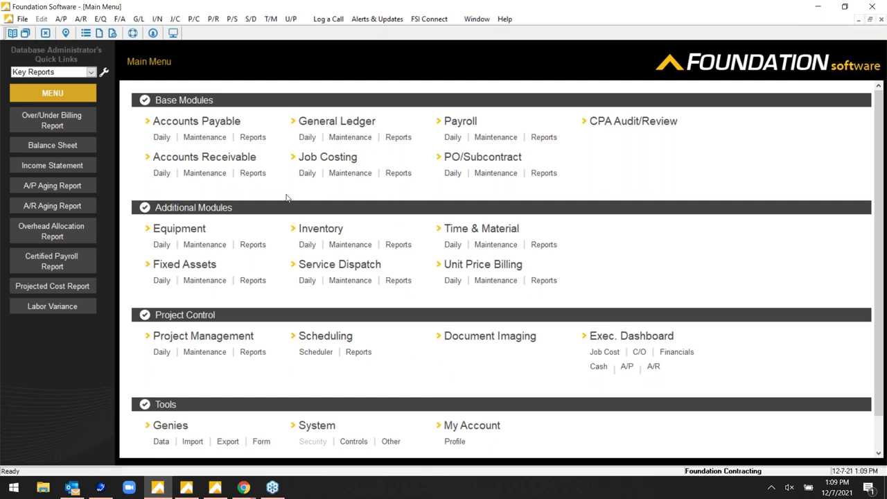
Step: In A/R Add/Edit AIA Billings, load job 96020 Chester Avenue Bridge and show its billing lines
click(161, 174)
click(178, 137)
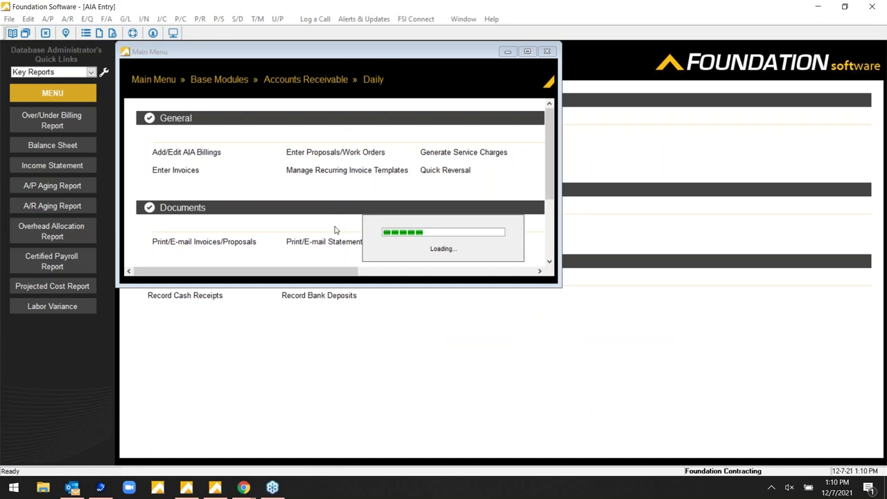
text(96020 - Chester Avenue Bridge)
key(Tab)
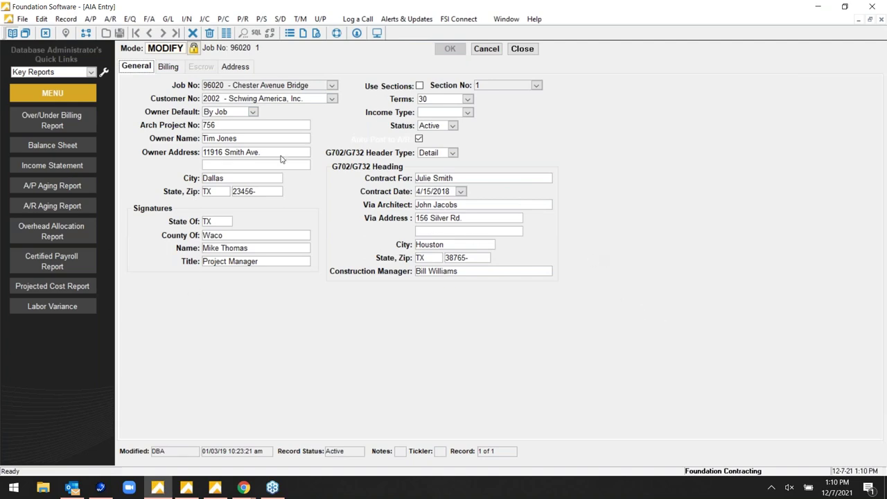
click(167, 67)
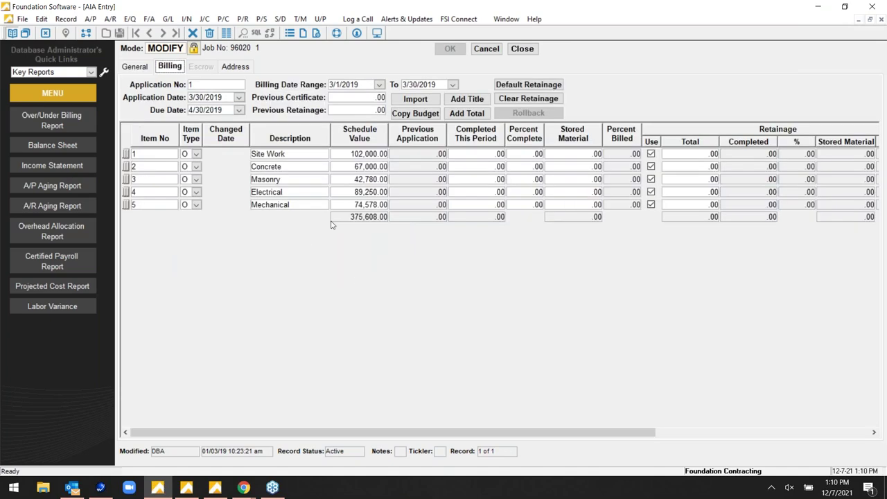
Step: Select the application and bill 34,000 completed this period for Site Work
click(212, 86)
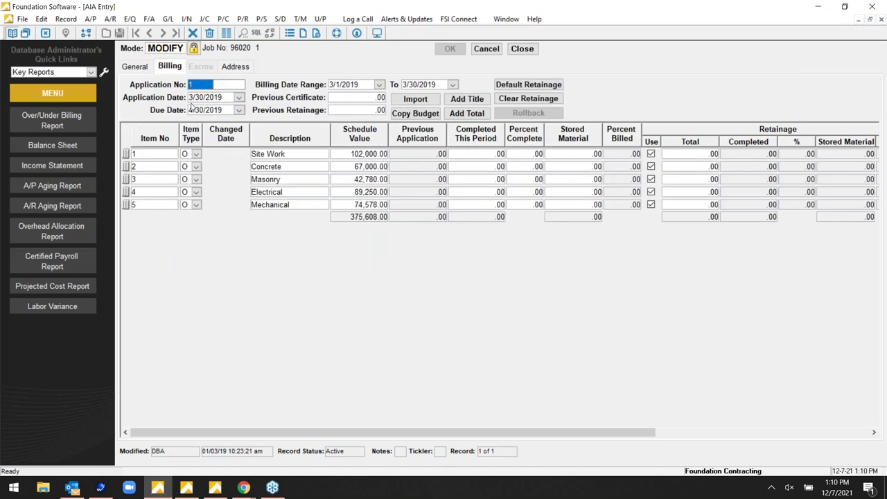
click(464, 156)
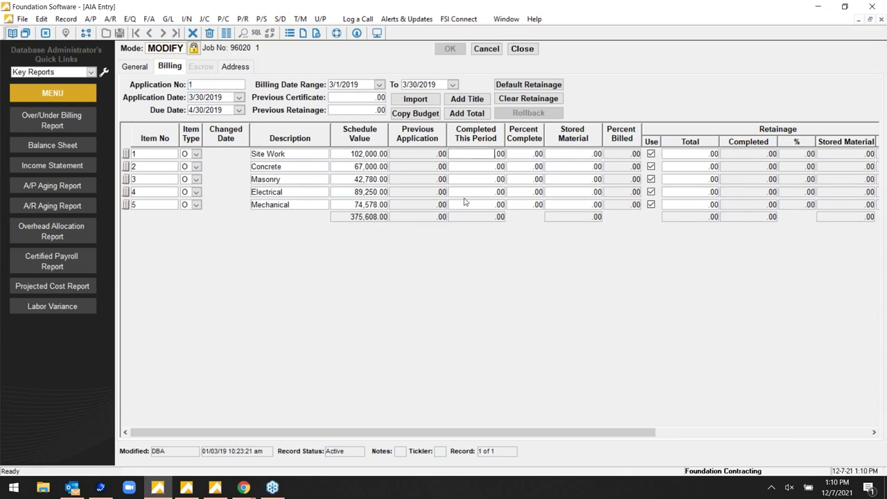
text(340000)
key(Tab)
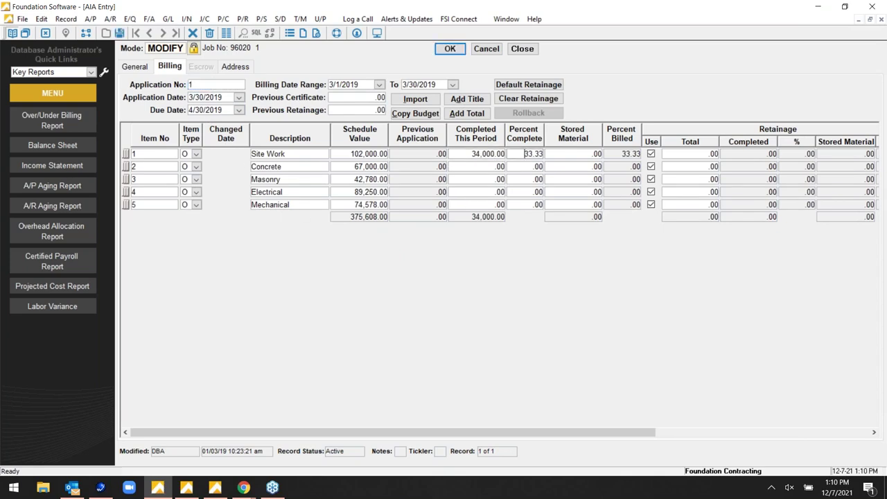
Step: Bill the other items at 32, 23, 23, 21 percent, apply 10% retainage, and open A/R aging
key(Down)
text(32)
key(Down)
text(23)
key(Down)
text(23)
key(Down)
text(21)
key(Up)
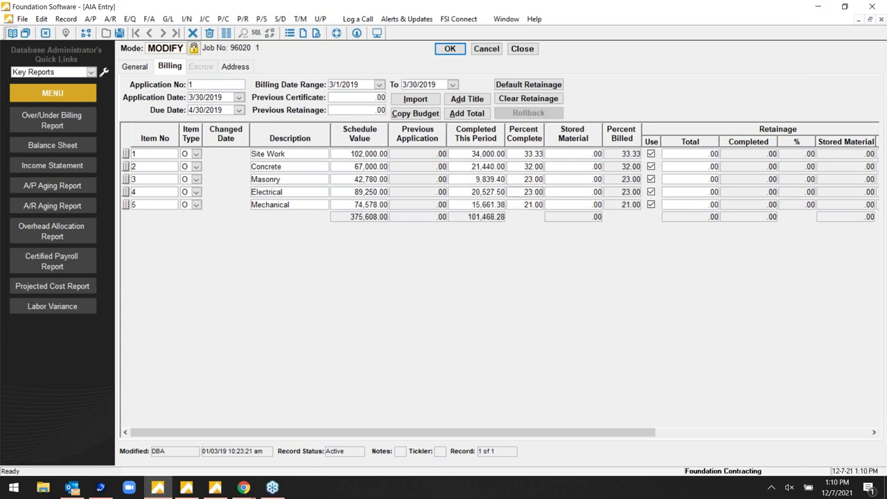
click(536, 85)
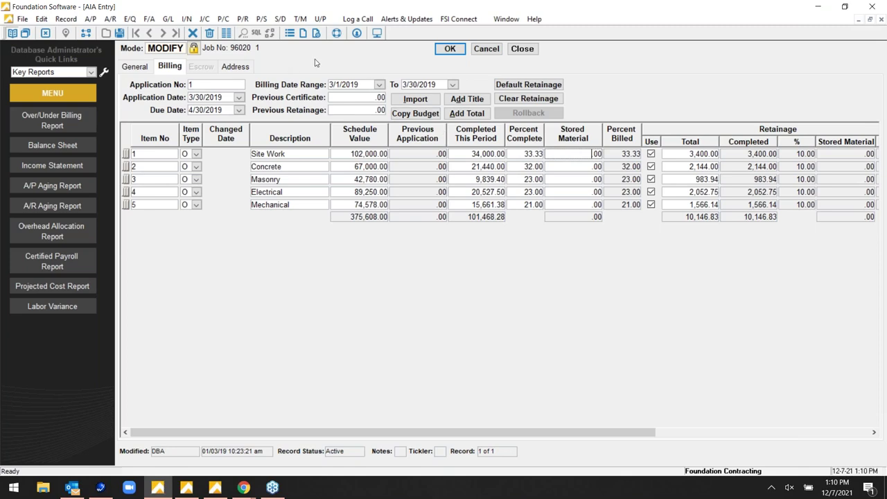
click(62, 206)
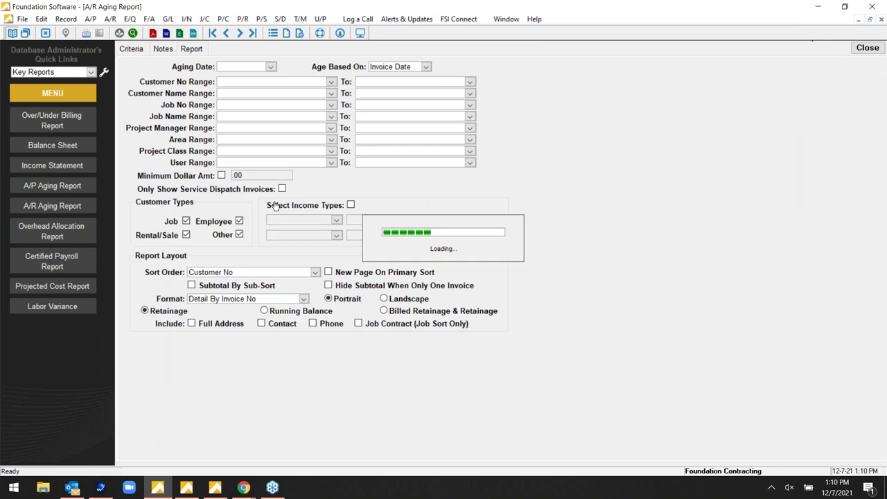
Step: Preview the three-page Aged Receivable Report as of 5/30/2018, then close it
click(192, 49)
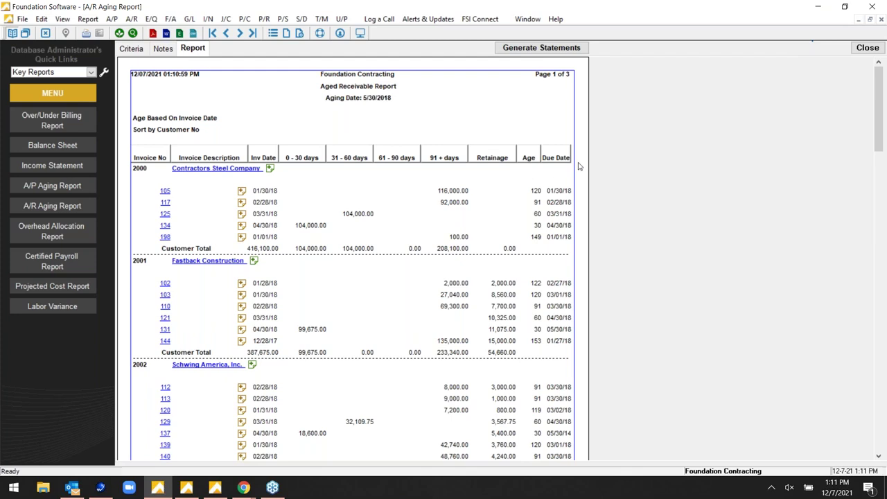
click(866, 49)
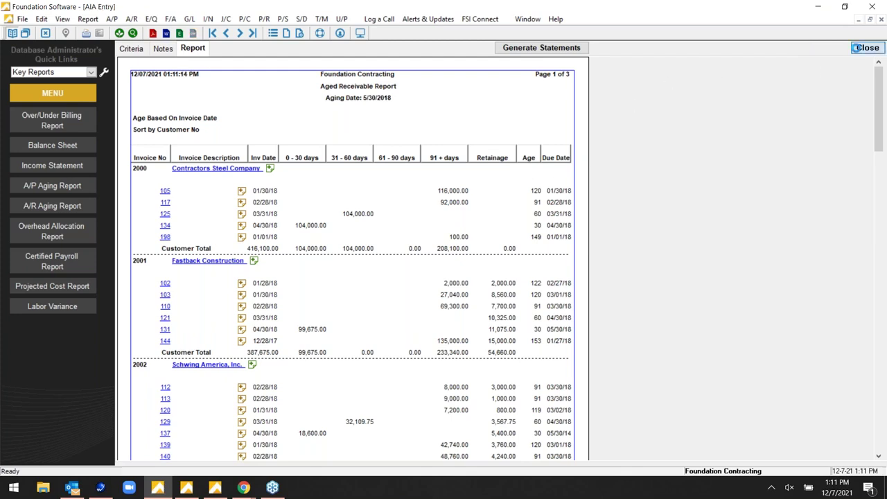
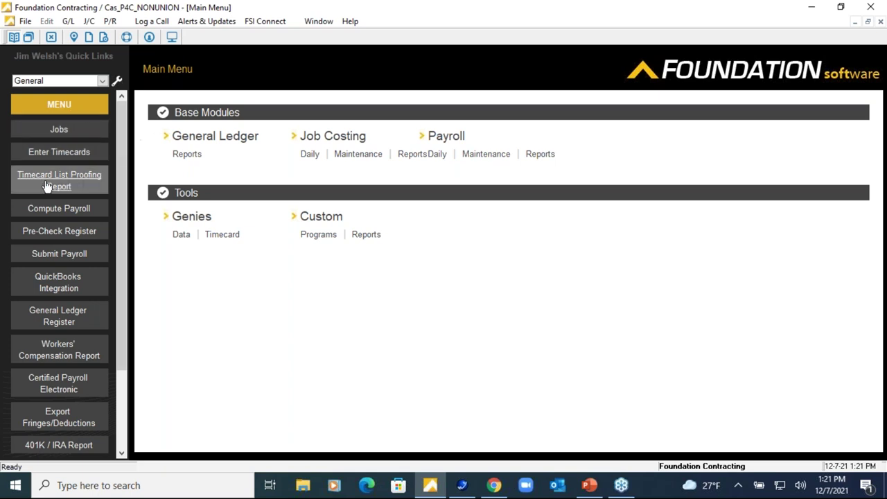
Step: Generate the Timecard List proofing report for the W pay period and review Allan's totals
click(85, 180)
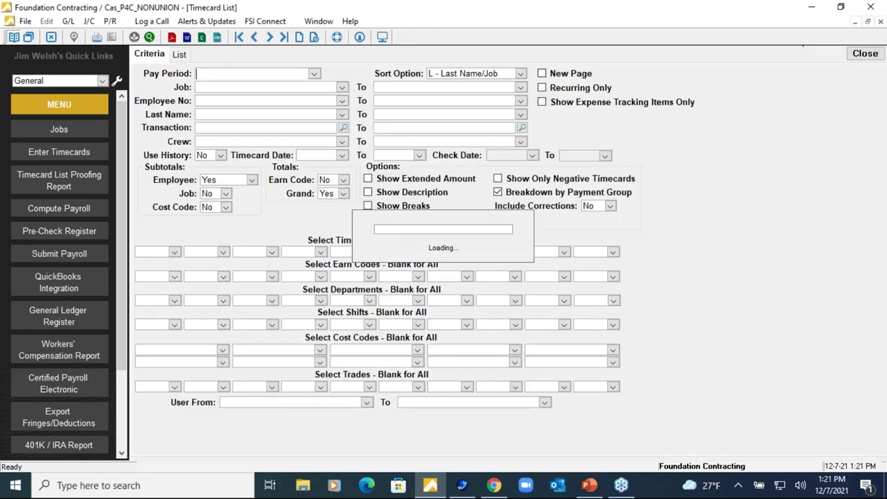
click(314, 74)
click(272, 131)
click(180, 55)
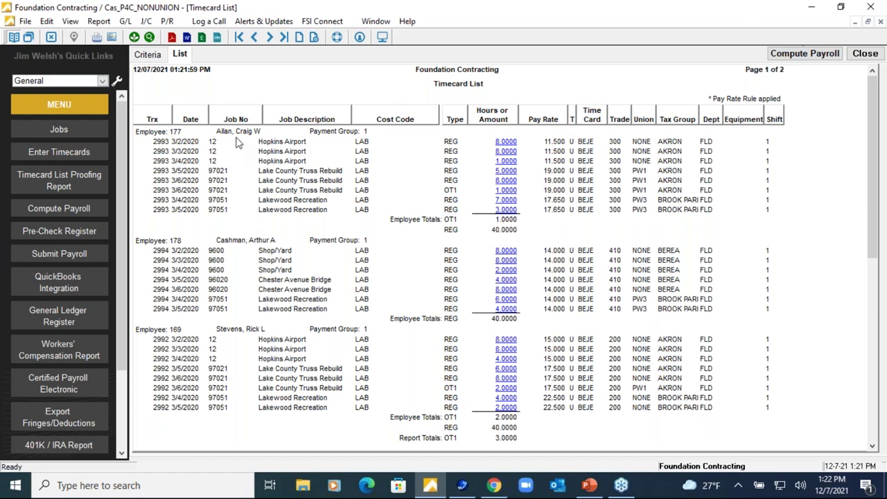
click(491, 240)
click(495, 230)
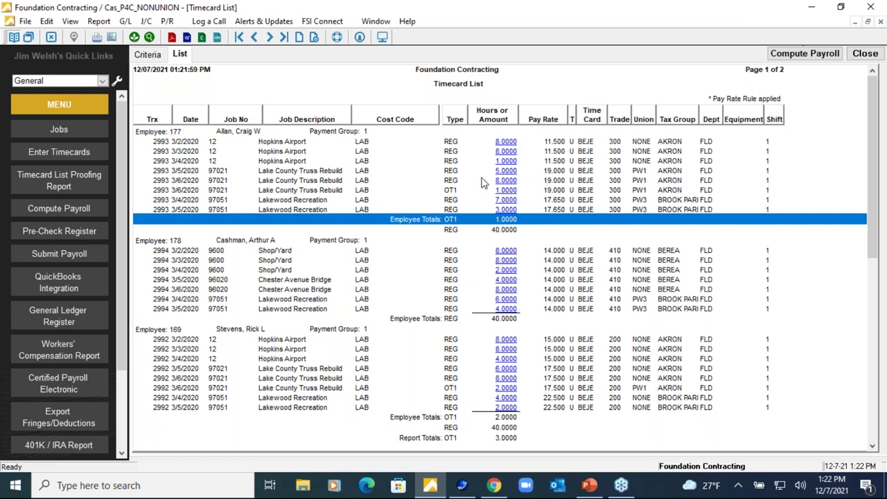
click(563, 154)
click(563, 173)
click(562, 201)
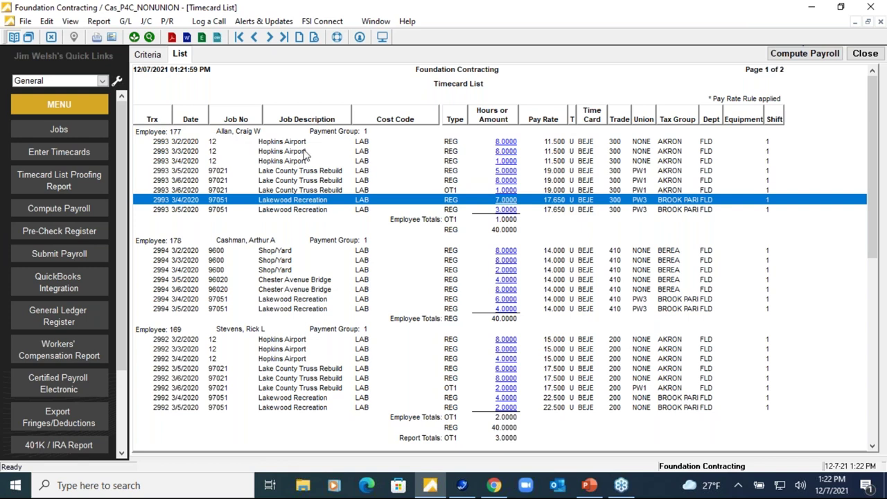
click(314, 172)
click(318, 201)
click(156, 54)
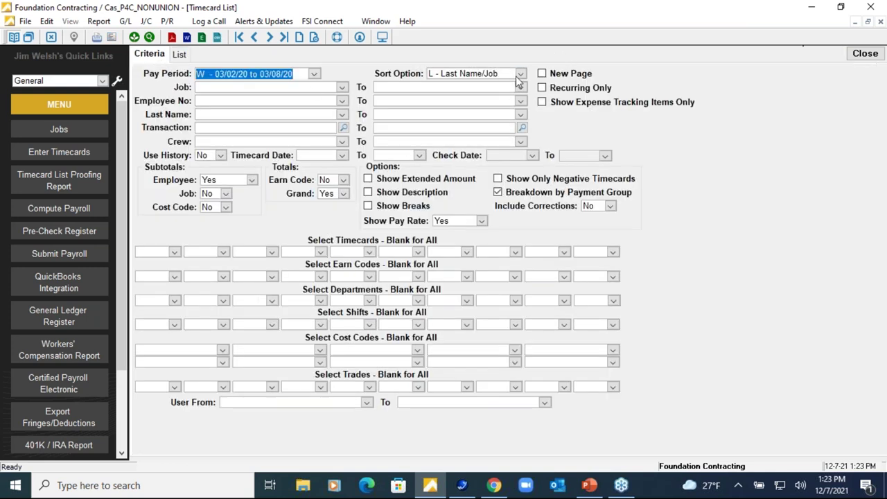
Step: Set sort to J - Job/Employee No, with job subtotals Yes and employee subtotals No
click(519, 75)
click(469, 87)
click(225, 194)
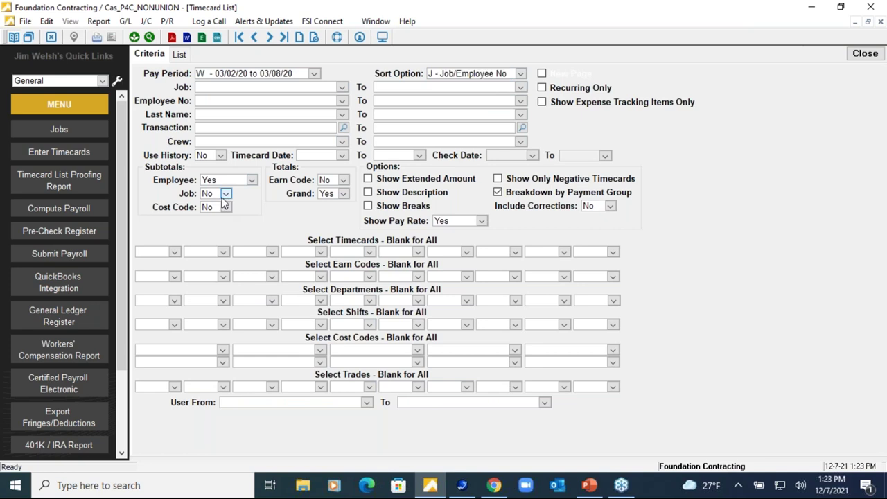
click(208, 204)
click(222, 180)
click(208, 202)
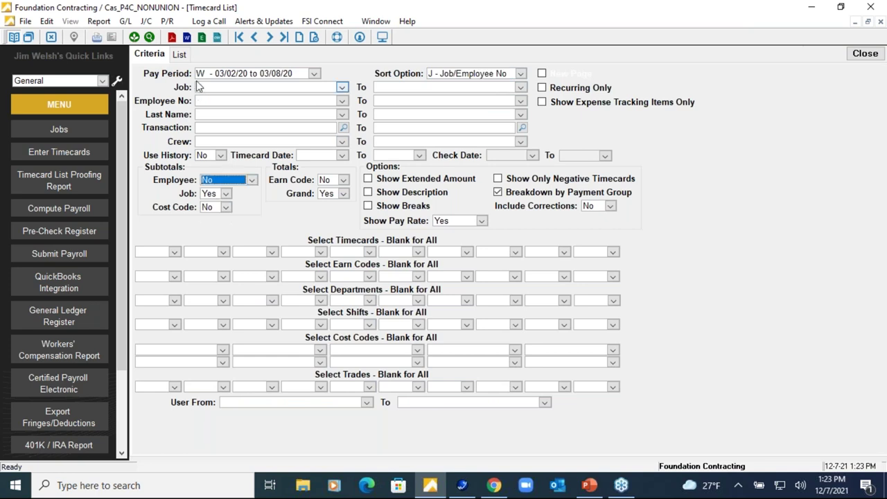
Step: Regenerate the job-grouped timecard list, check the Hopkins Airport job total, and return to Criteria
click(180, 54)
click(424, 202)
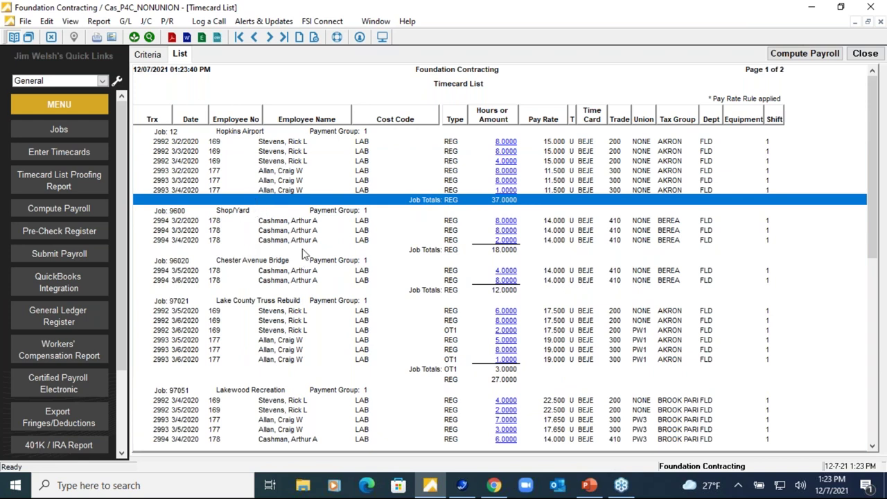
click(148, 55)
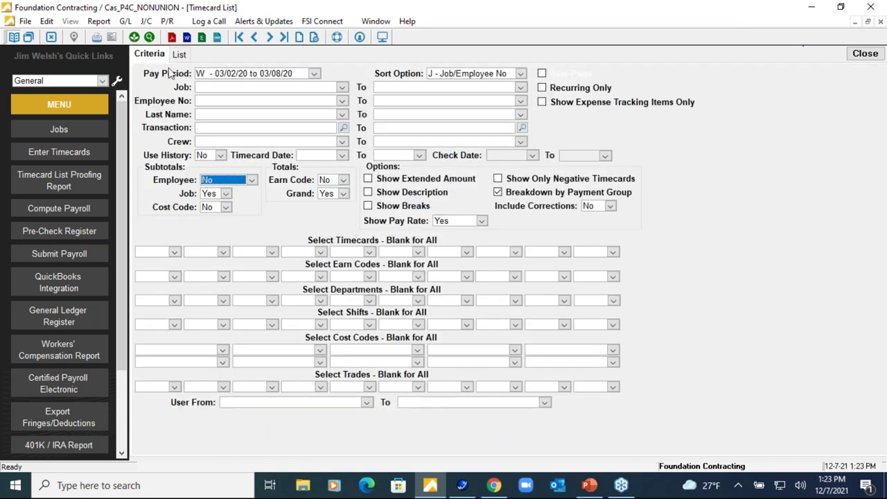
Step: Clear the pay period, set Use History to Yes, and preview the timecard list
click(224, 74)
key(Delete)
click(215, 156)
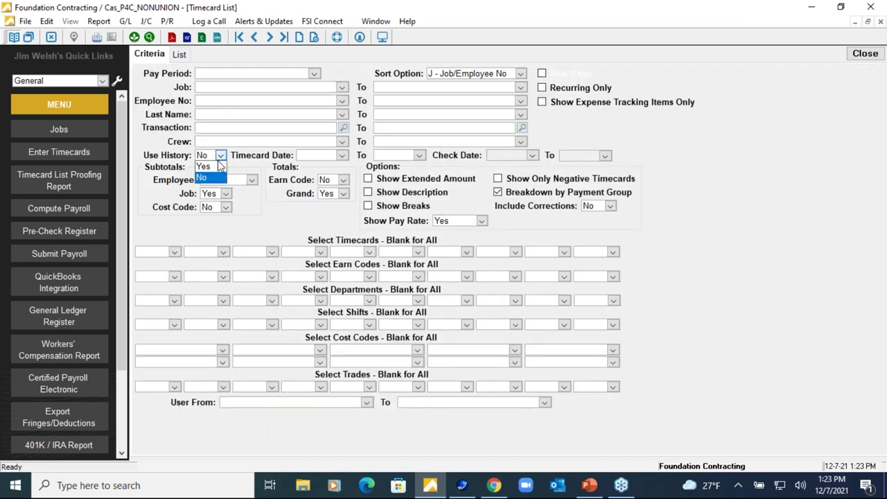
click(208, 167)
click(185, 58)
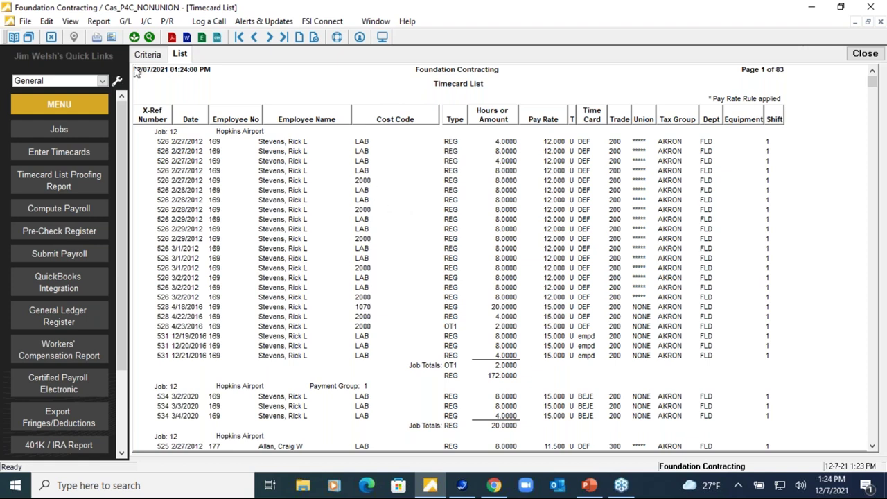
click(164, 58)
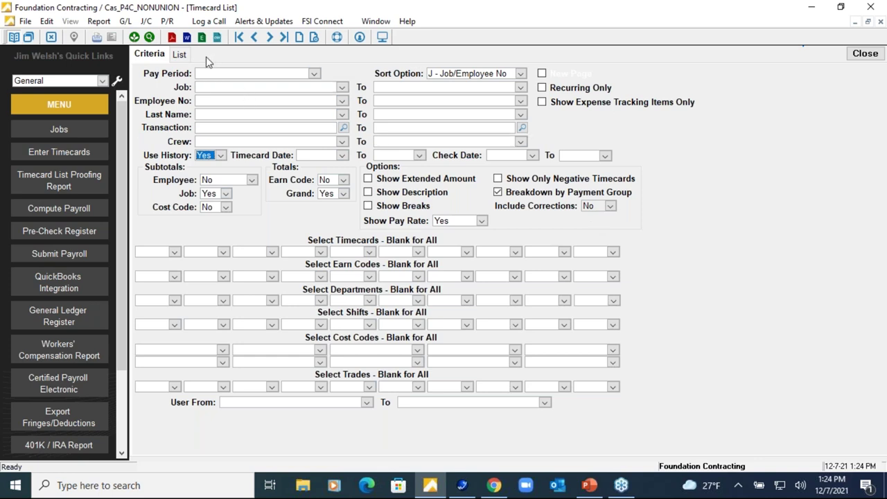
Step: Save these criteria as the report defaults and close the Timecard List
click(99, 21)
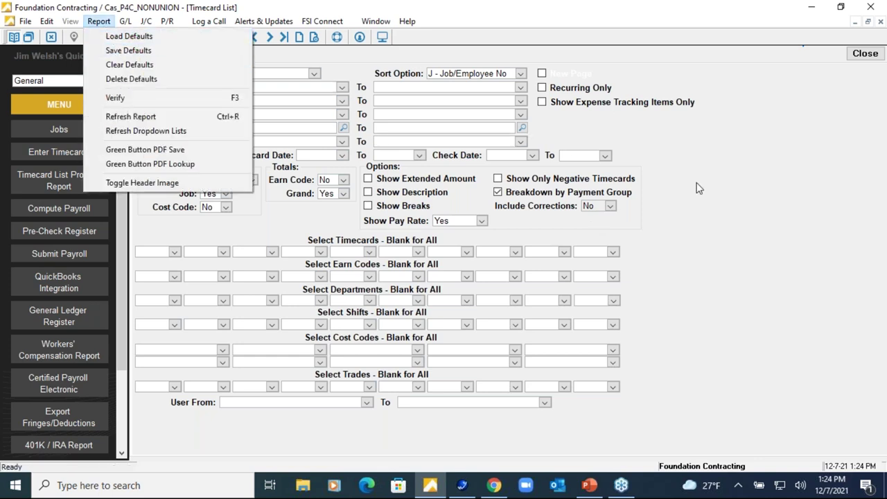
click(129, 50)
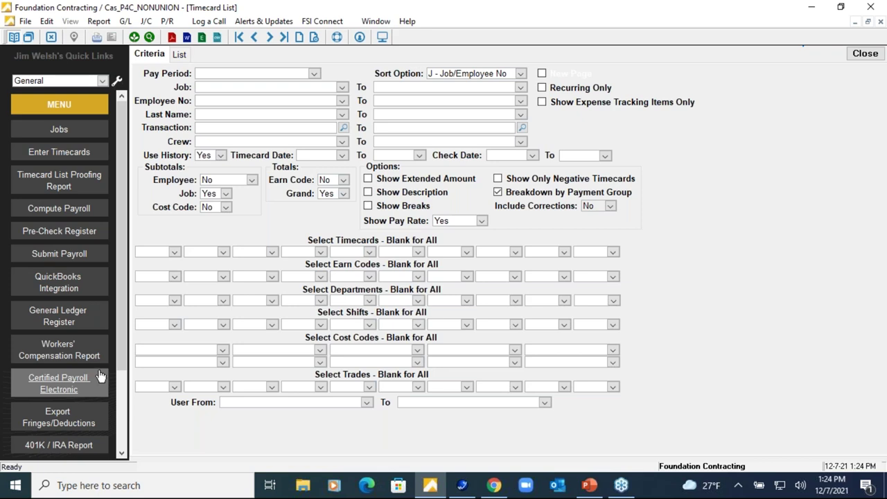
click(860, 55)
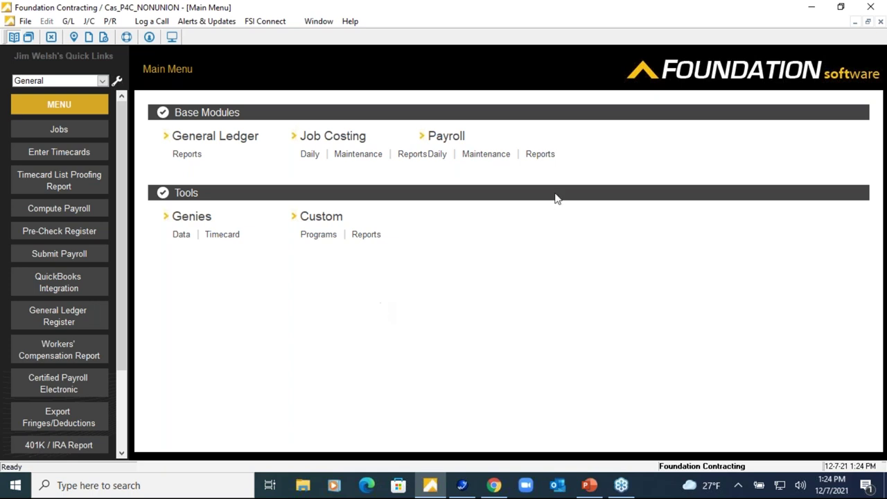
Step: Preview the Workers' Compensation report for 1/1/2004 to 5/5/2020, then close it
click(541, 154)
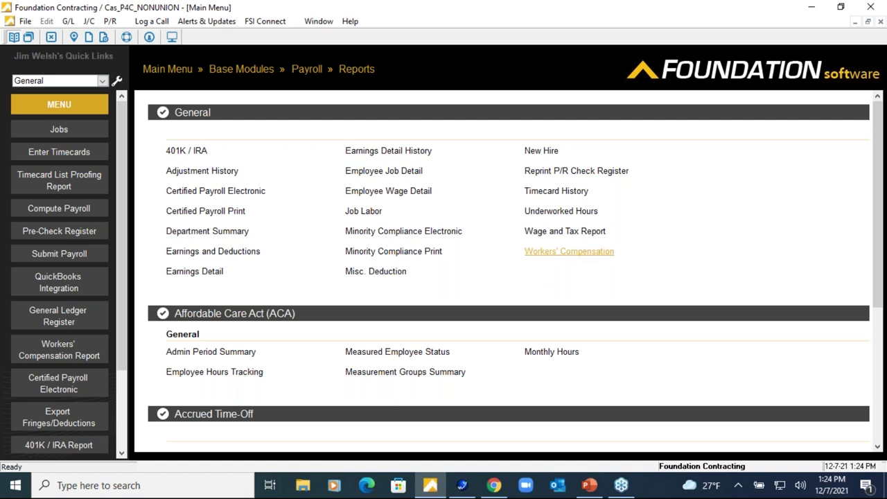
click(574, 252)
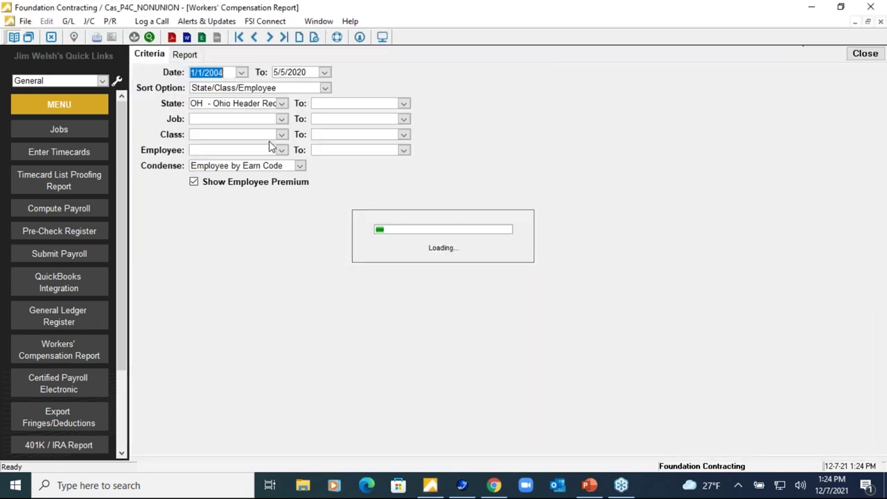
click(184, 55)
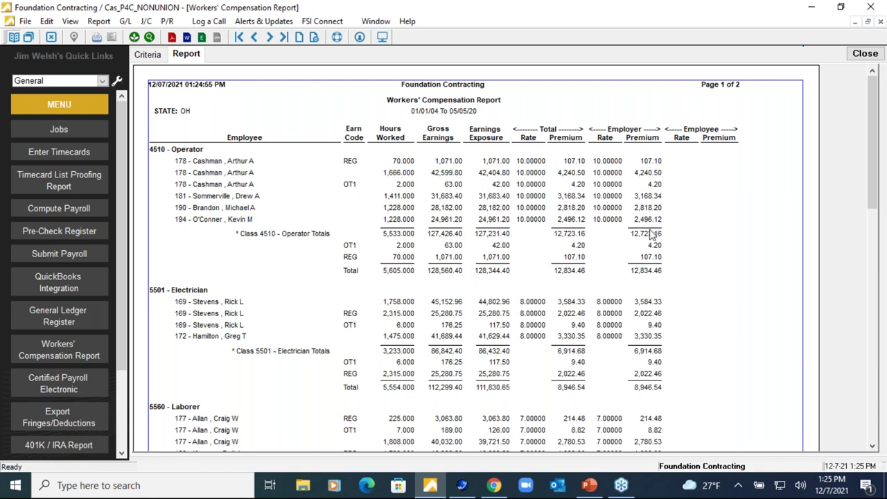
click(864, 53)
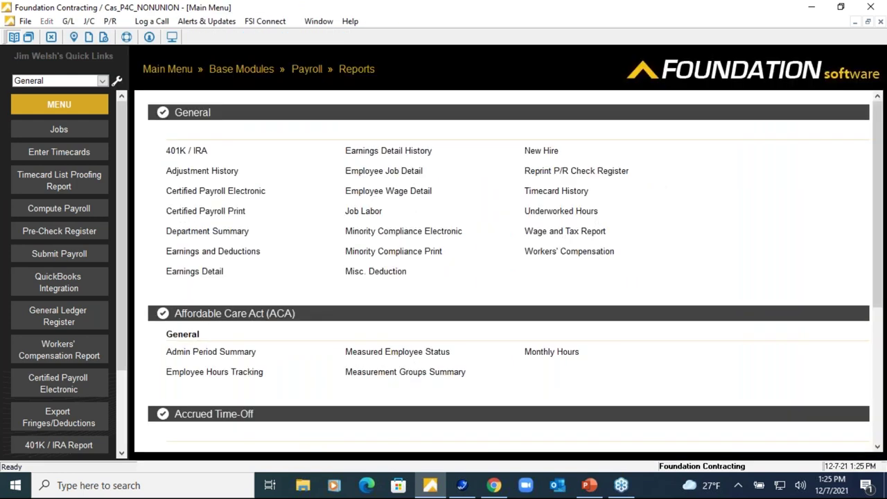
Step: Start Minority Compliance Print and choose the U.S. Department of Labor (Format 1) format
click(415, 253)
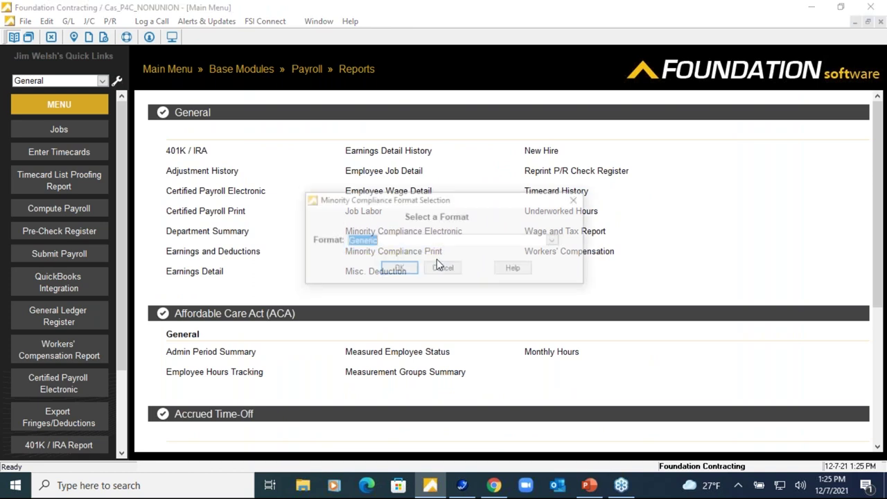
click(555, 242)
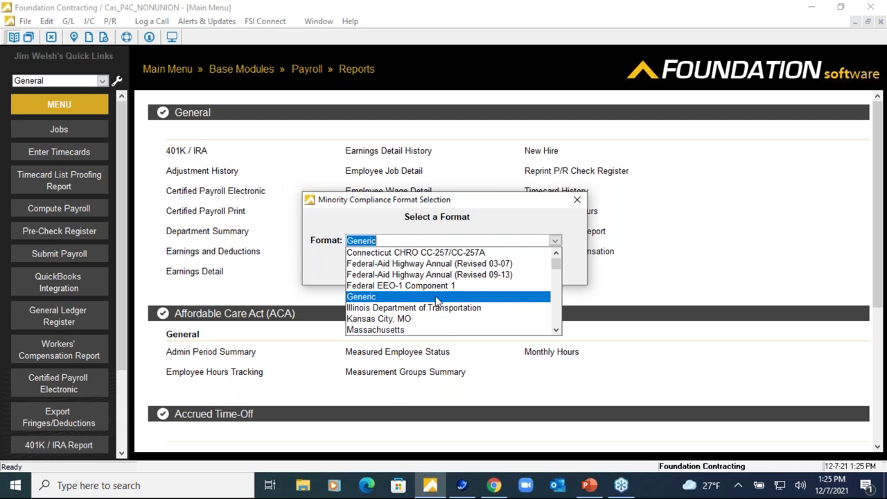
scroll(436, 300, down, 3)
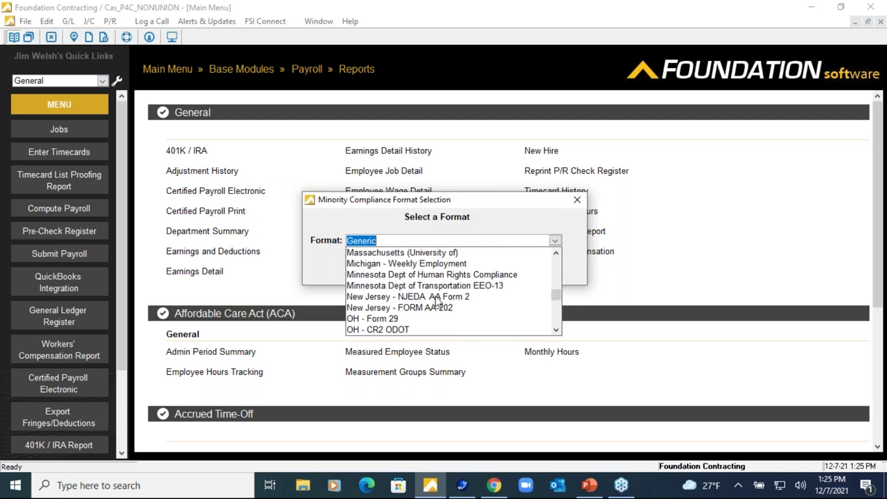
scroll(437, 299, down, 3)
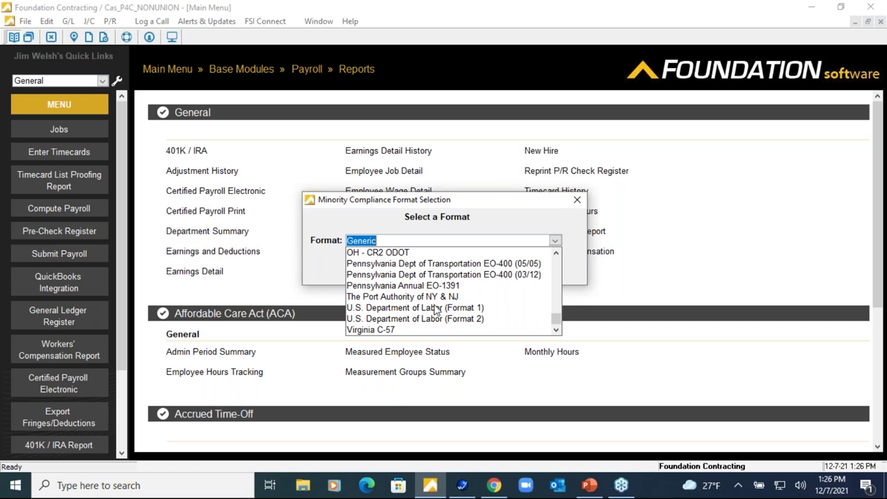
click(436, 308)
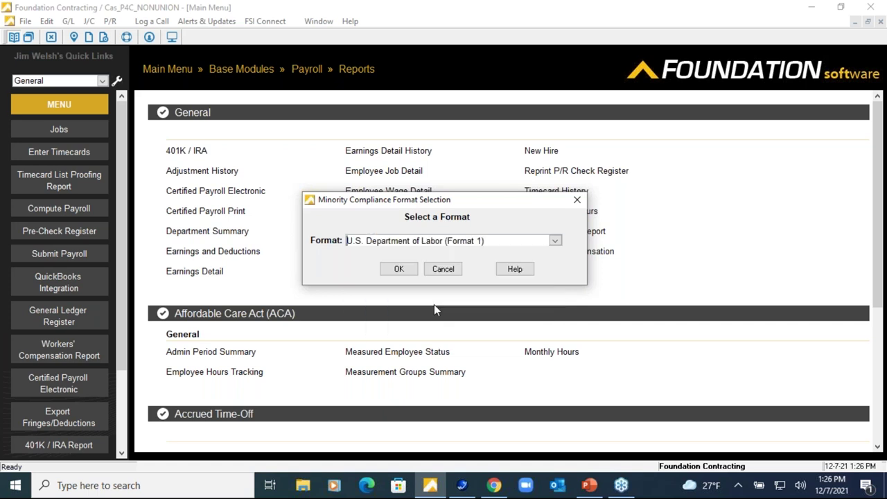
key(Return)
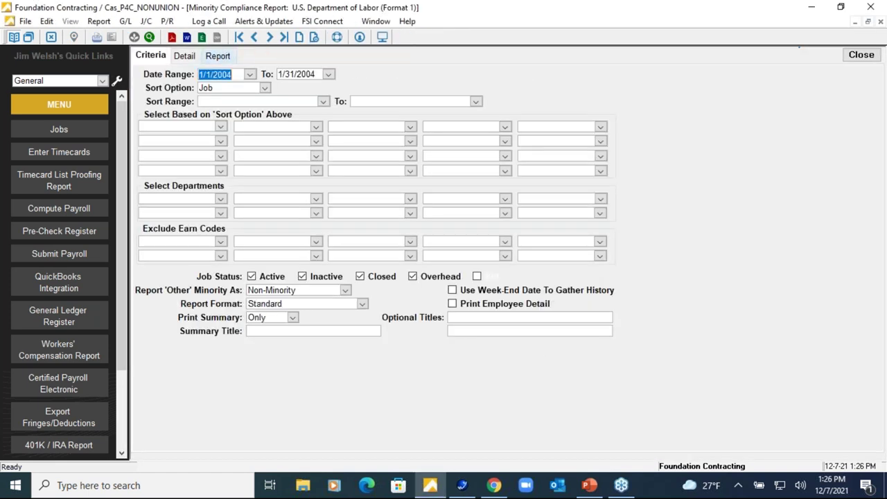
Step: Generate the minority compliance report, review page 2, and close it
key(Return)
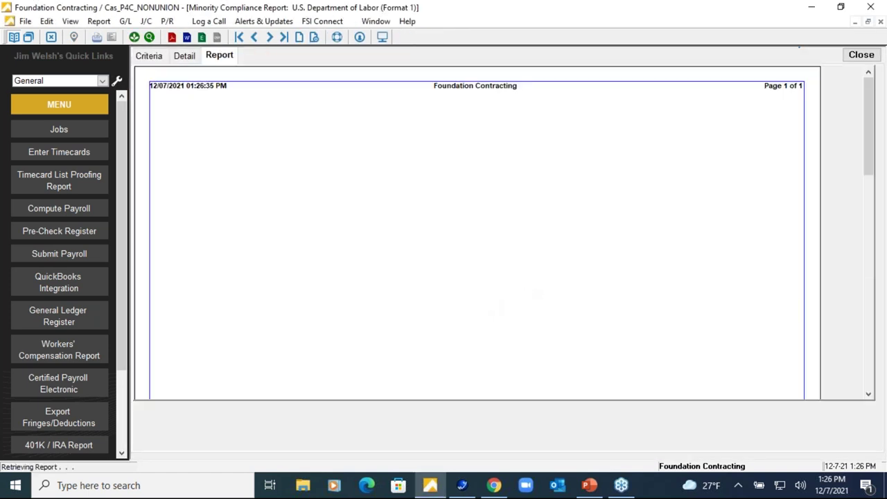
click(270, 38)
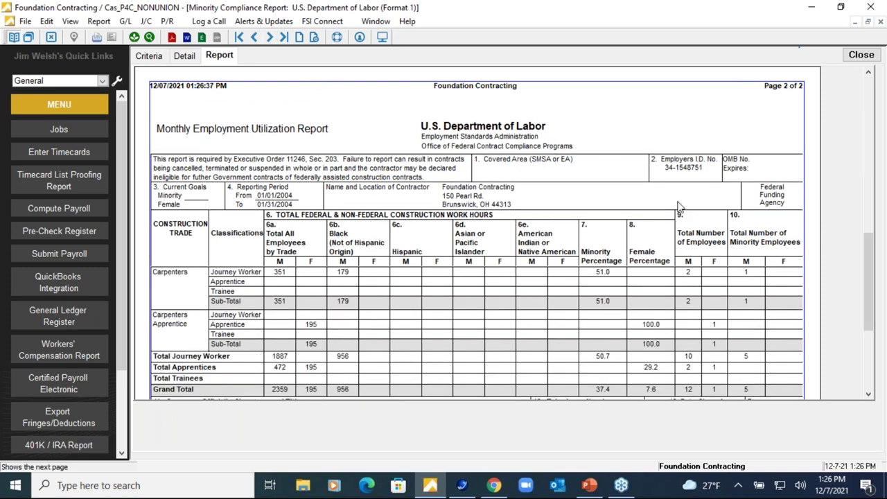
click(854, 56)
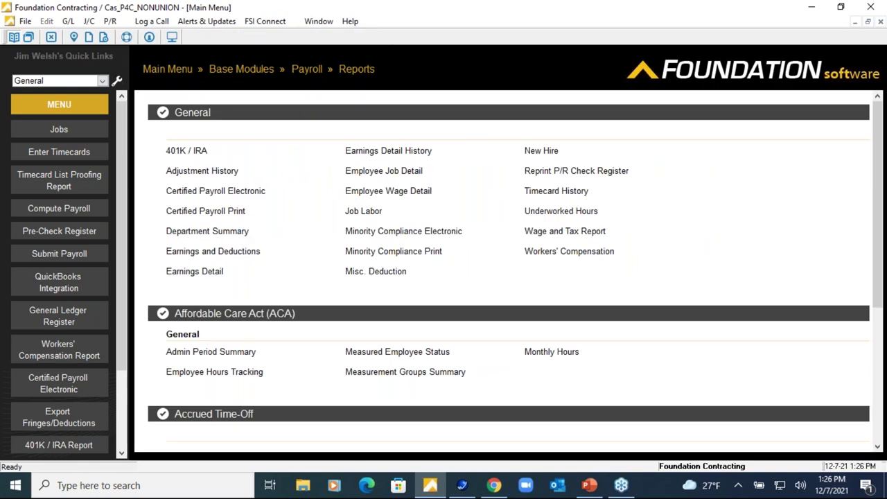
Step: Generate the U.S. Department of Labor certified payroll for week ending 03/08/2020, then close it
click(235, 219)
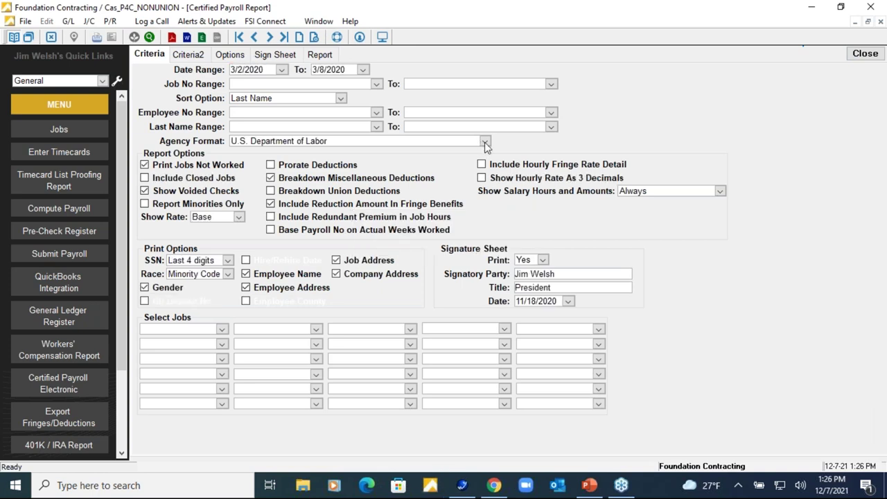
click(485, 142)
drag(486, 230, 487, 231)
click(324, 196)
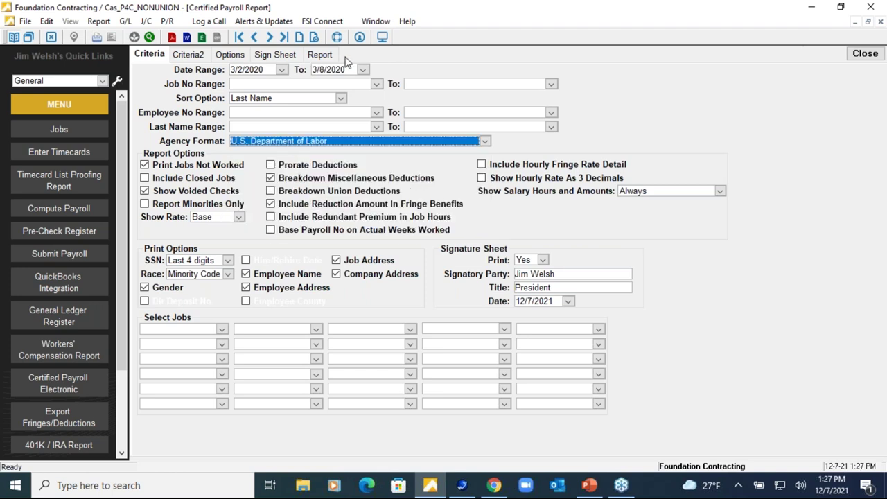
click(321, 56)
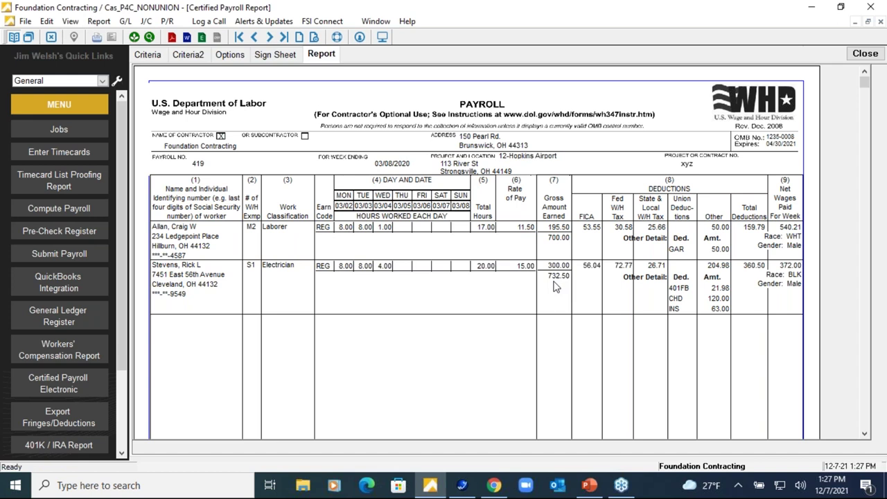
click(864, 54)
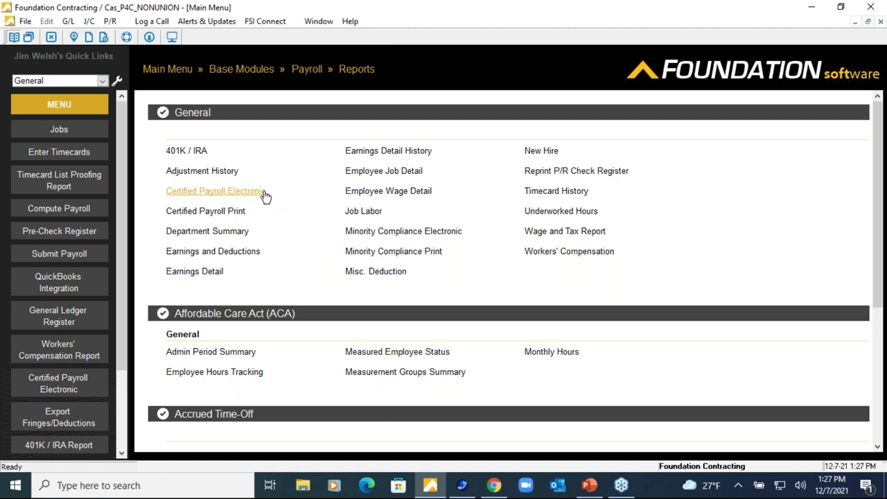
Step: Open Certified Payroll Electronic and choose the LCPtracker format
click(266, 197)
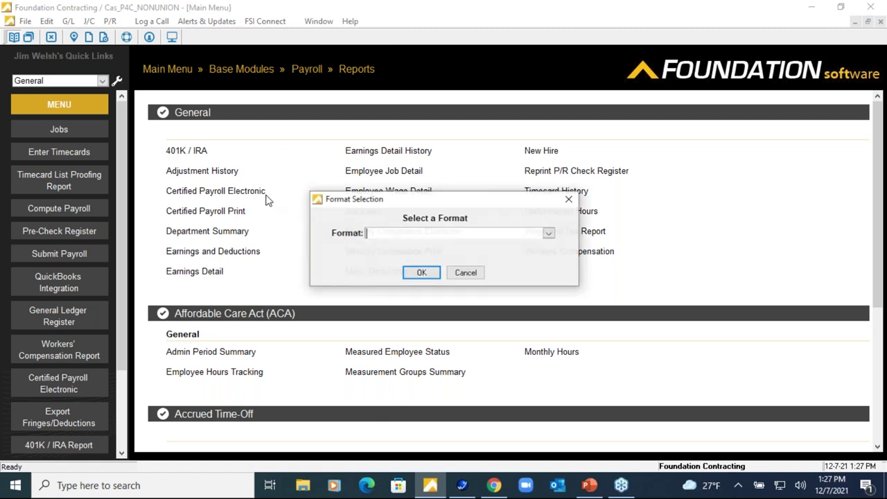
click(549, 233)
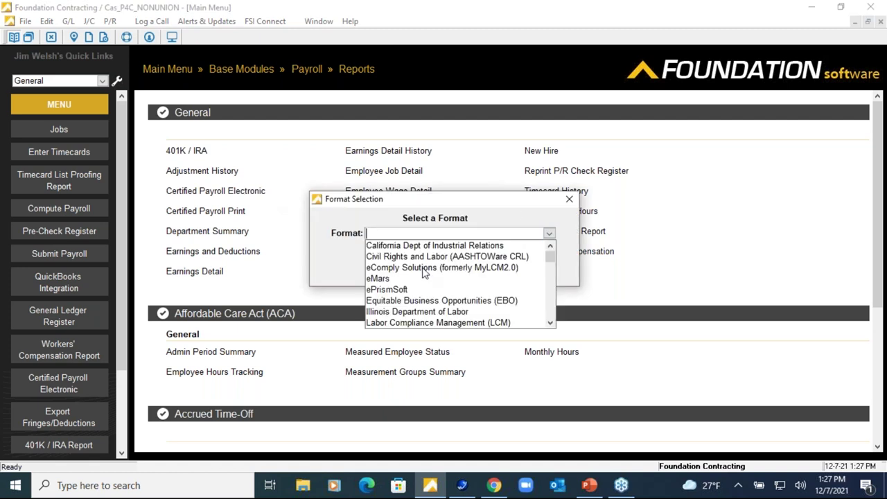
scroll(460, 291, down, 1)
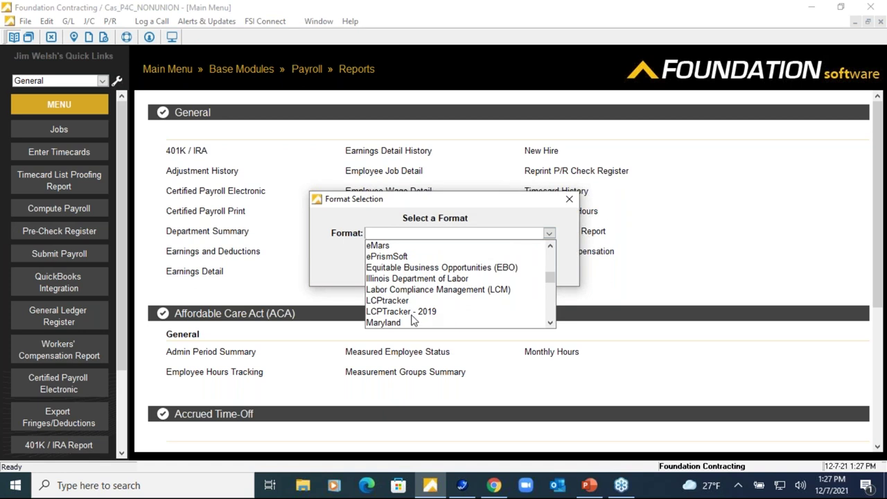
scroll(414, 319, down, 2)
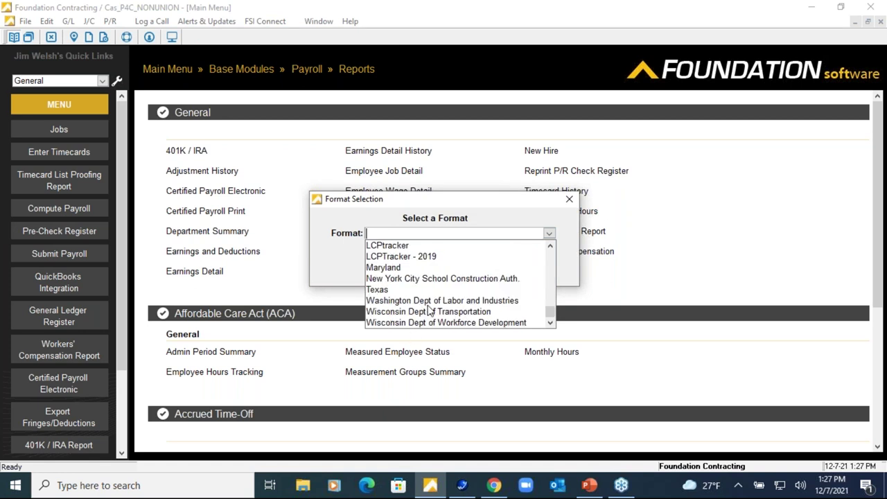
scroll(428, 310, up, 3)
scroll(423, 319, down, 2)
click(405, 268)
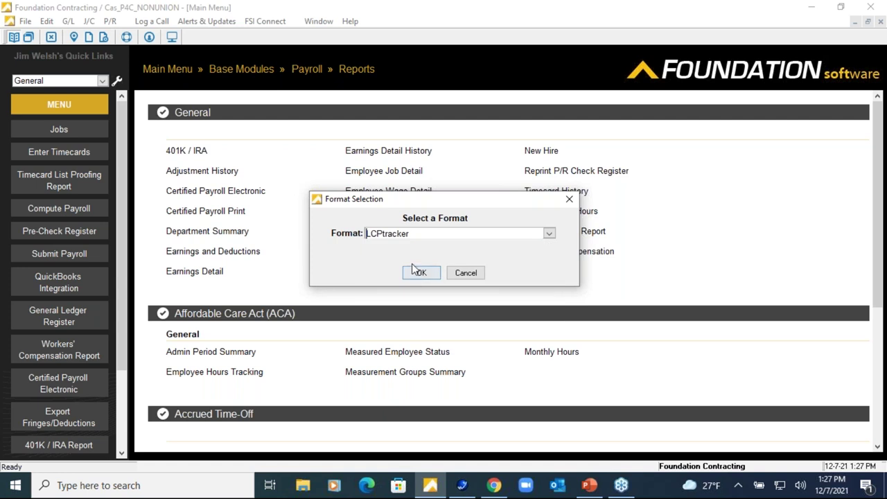
click(420, 274)
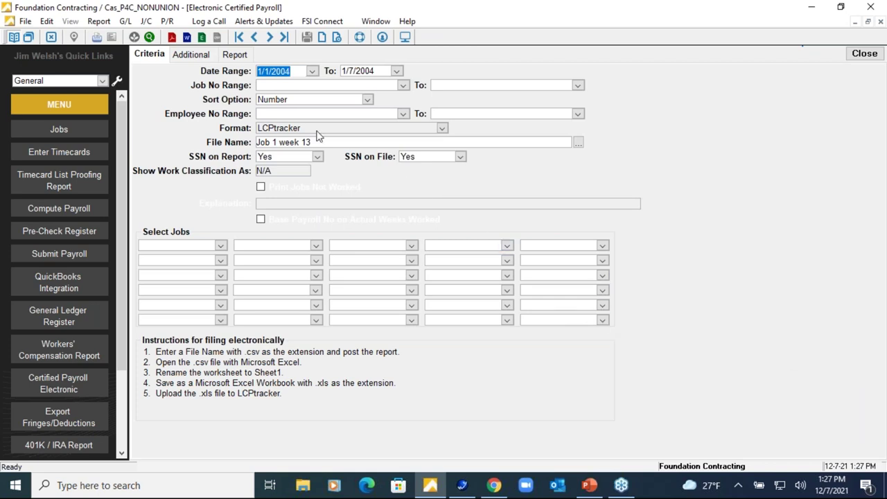
Step: Preview the LCPtracker report and close it without creating the file
click(236, 56)
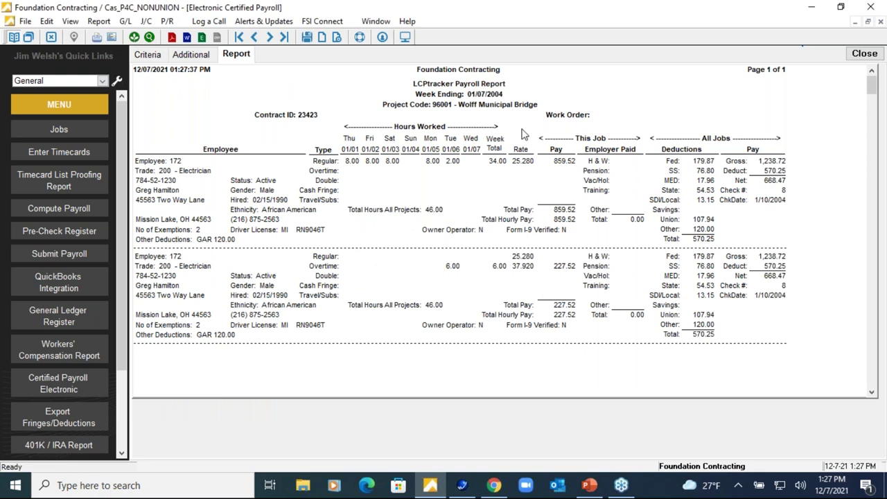
click(854, 54)
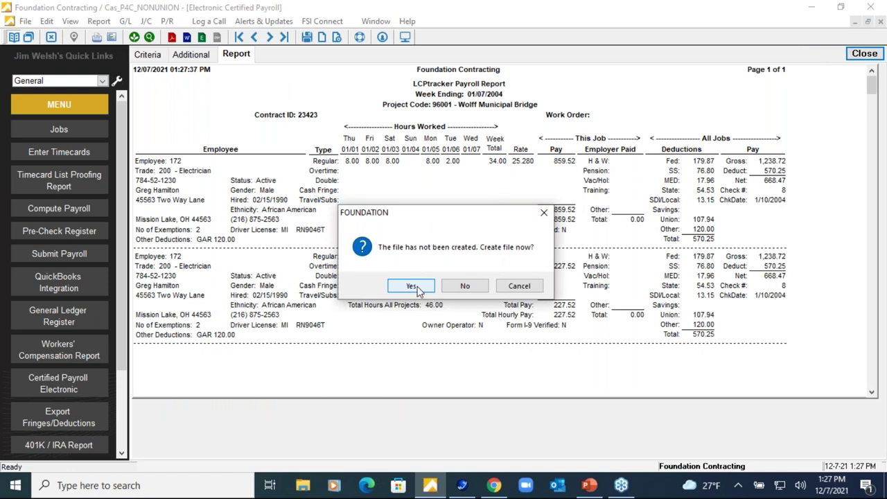
click(465, 286)
click(854, 55)
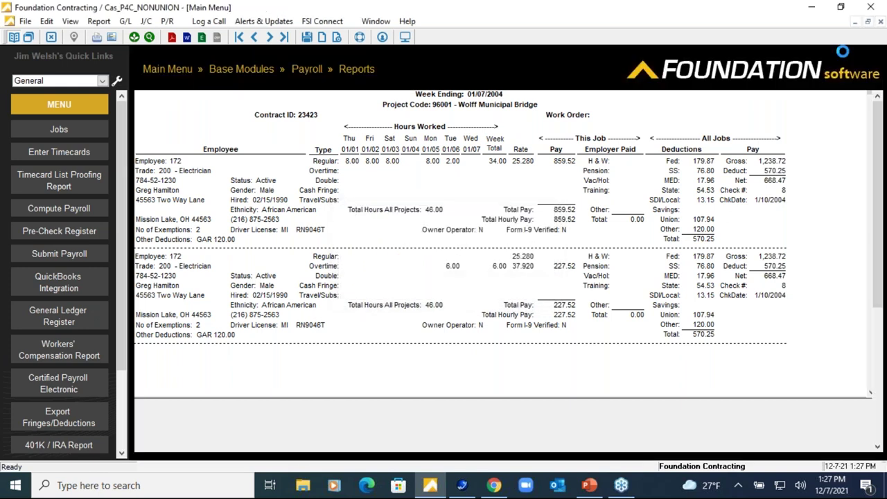
scroll(380, 331, down, 3)
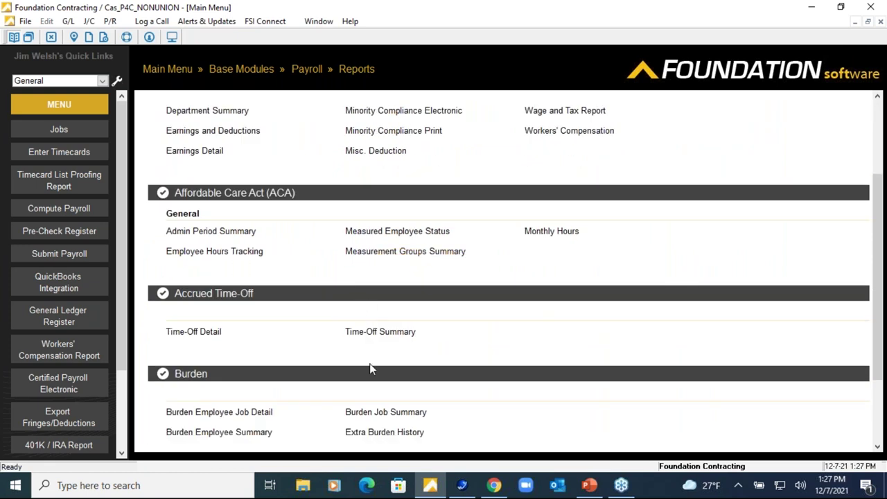
Step: Generate and review the Burden Job Summary for 1/1/2004 to 5/5/2020, then close it
click(381, 413)
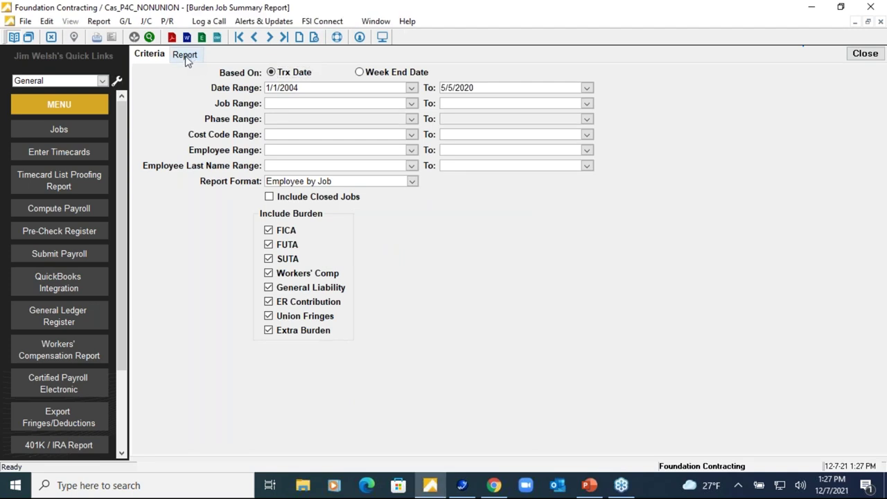
click(185, 55)
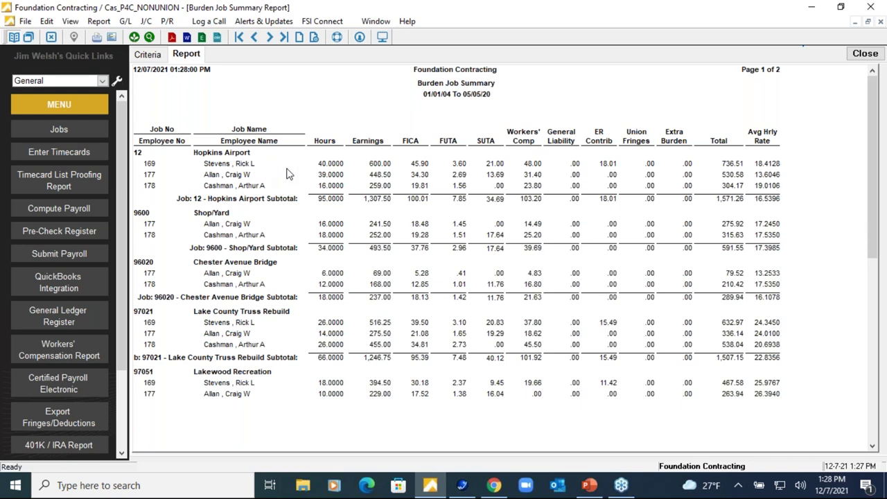
click(333, 169)
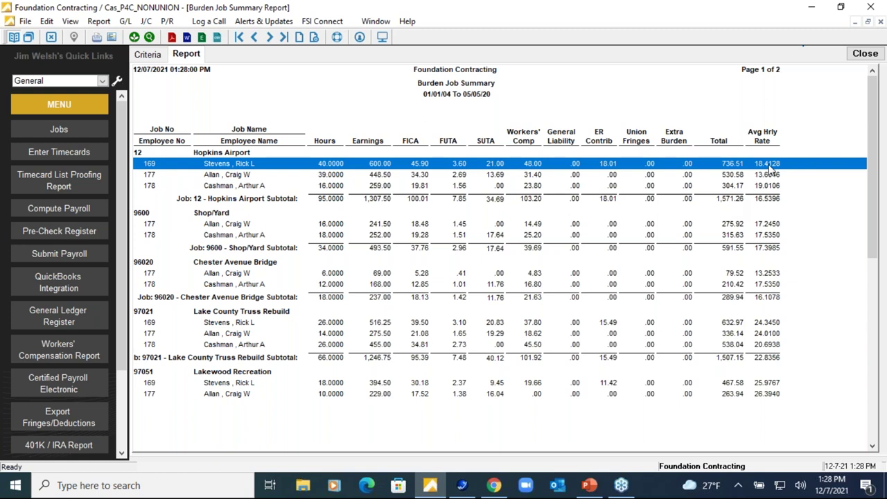
click(851, 57)
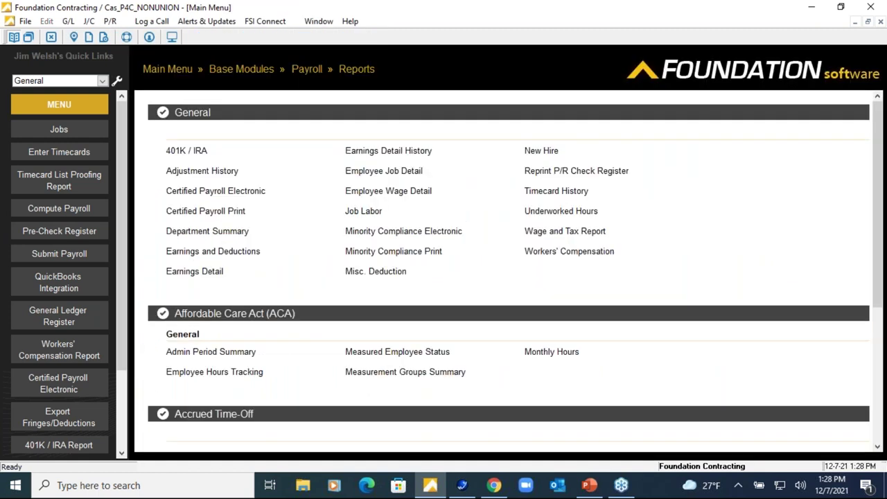
scroll(471, 347, down, 3)
click(264, 413)
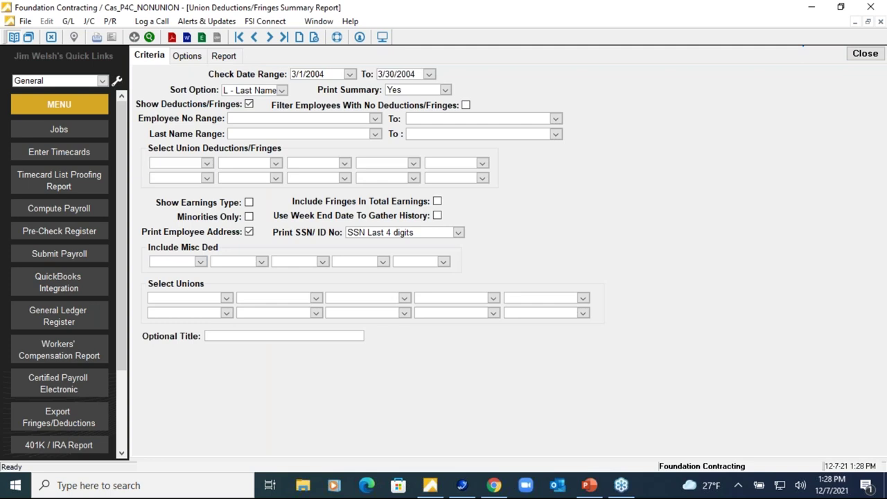
Step: Generate the union summary, review both pages, close it, and return to the Recap slide
click(227, 58)
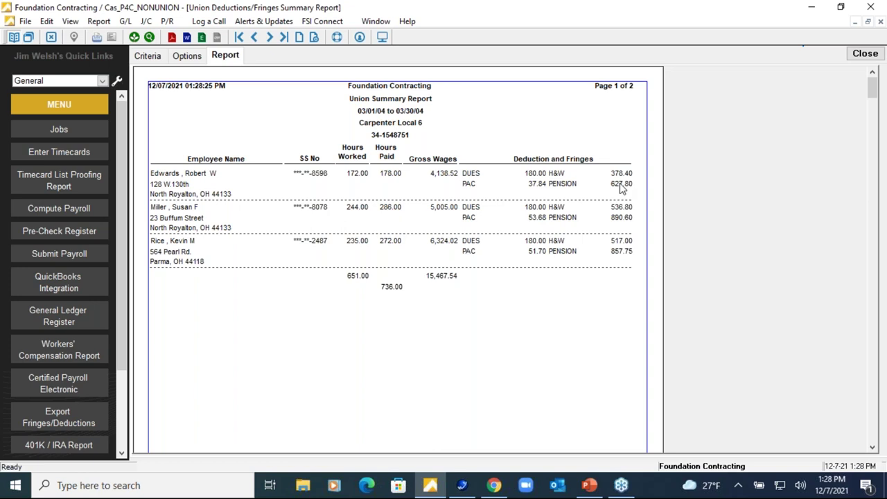
click(270, 36)
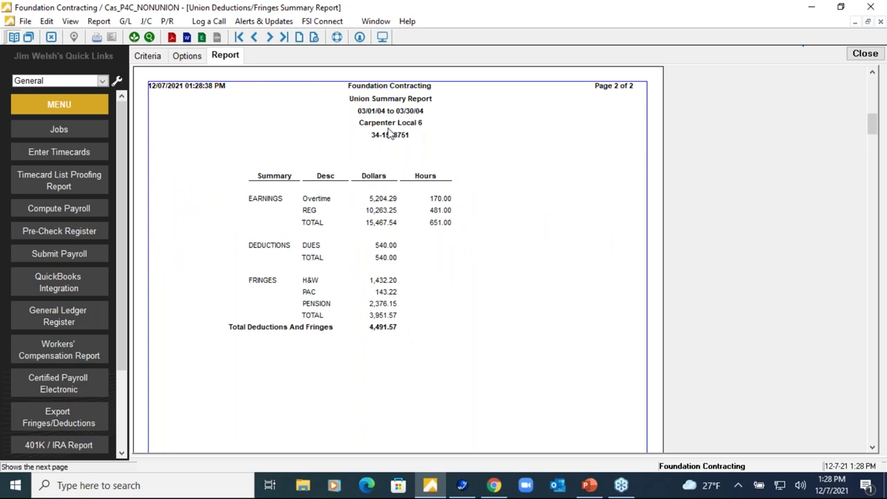
click(864, 55)
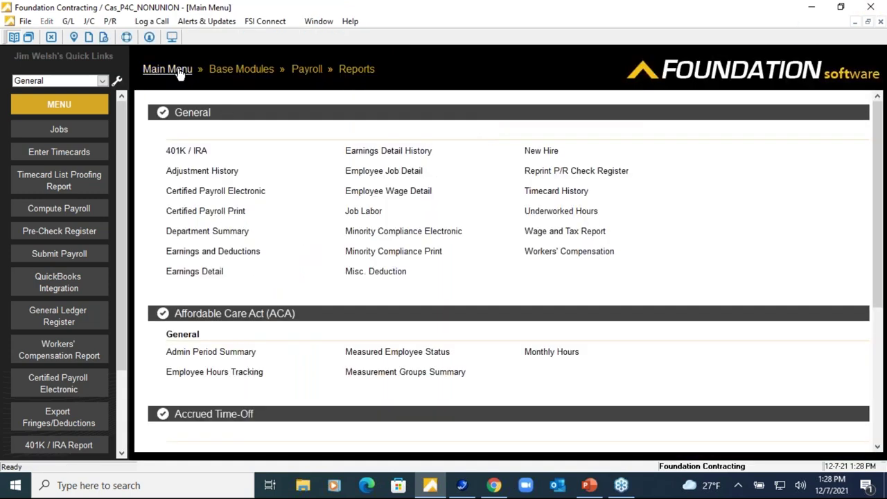
click(180, 70)
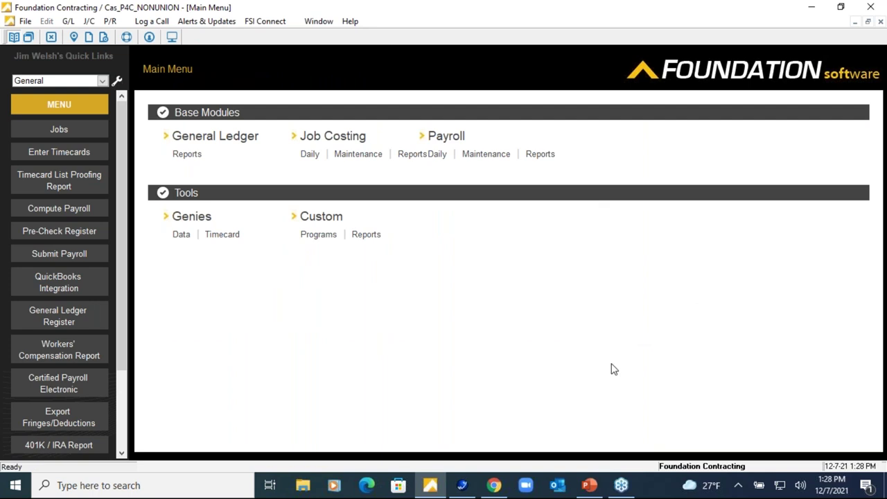
click(589, 485)
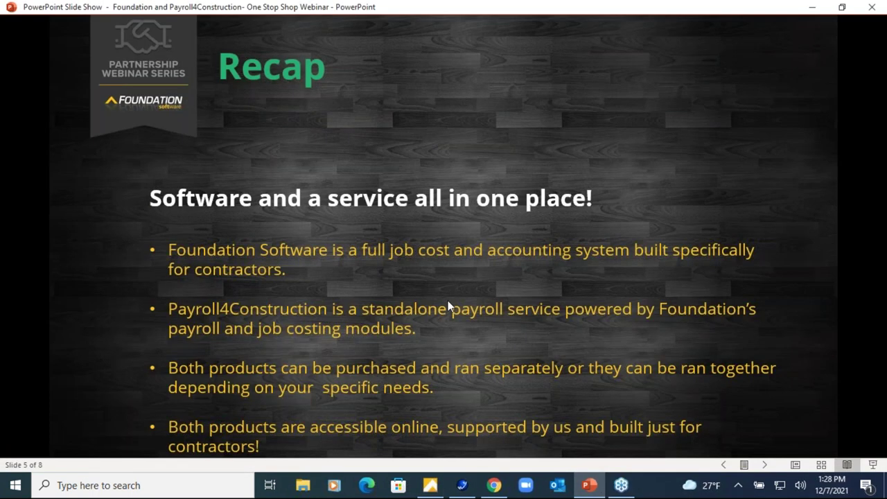